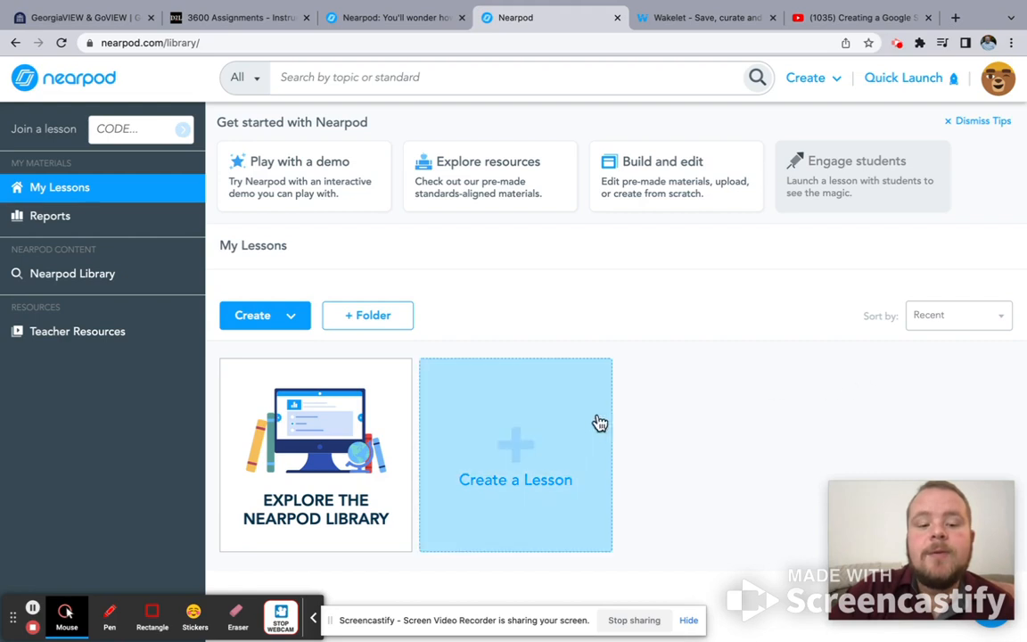
# - Start creating a new lesson and sign in with the school email and account password
pyautogui.click(513, 452)
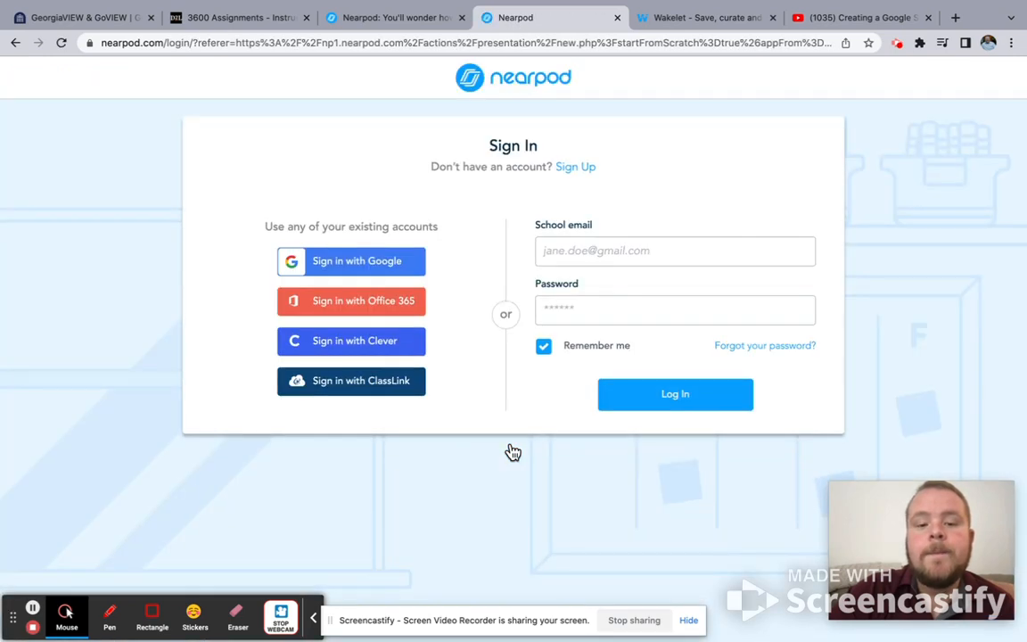
pyautogui.click(607, 251)
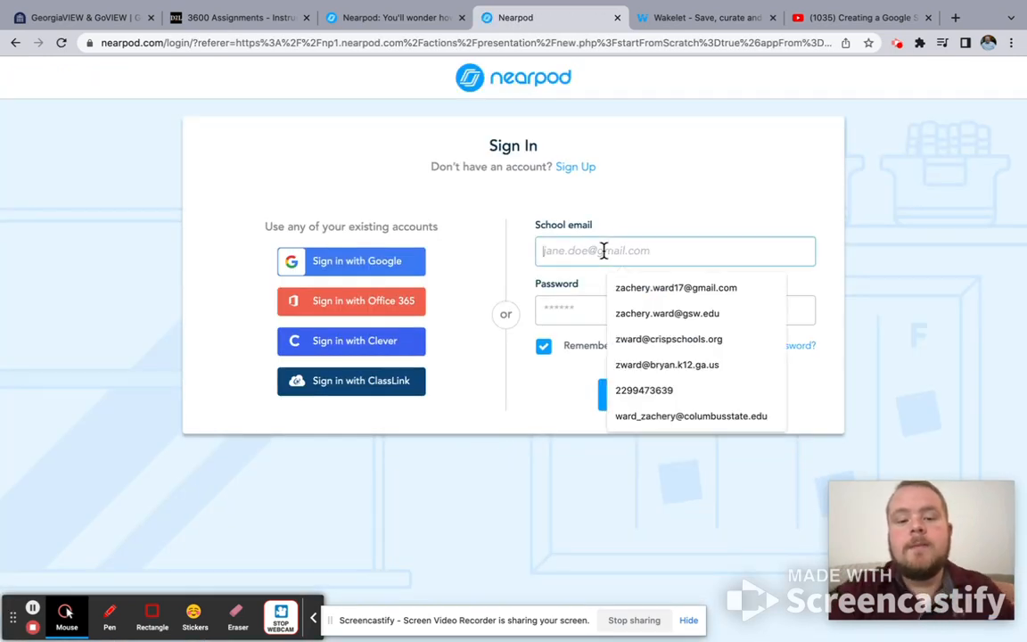
pyautogui.click(628, 313)
pyautogui.click(594, 305)
pyautogui.write('••••••••••')
pyautogui.press('Return')
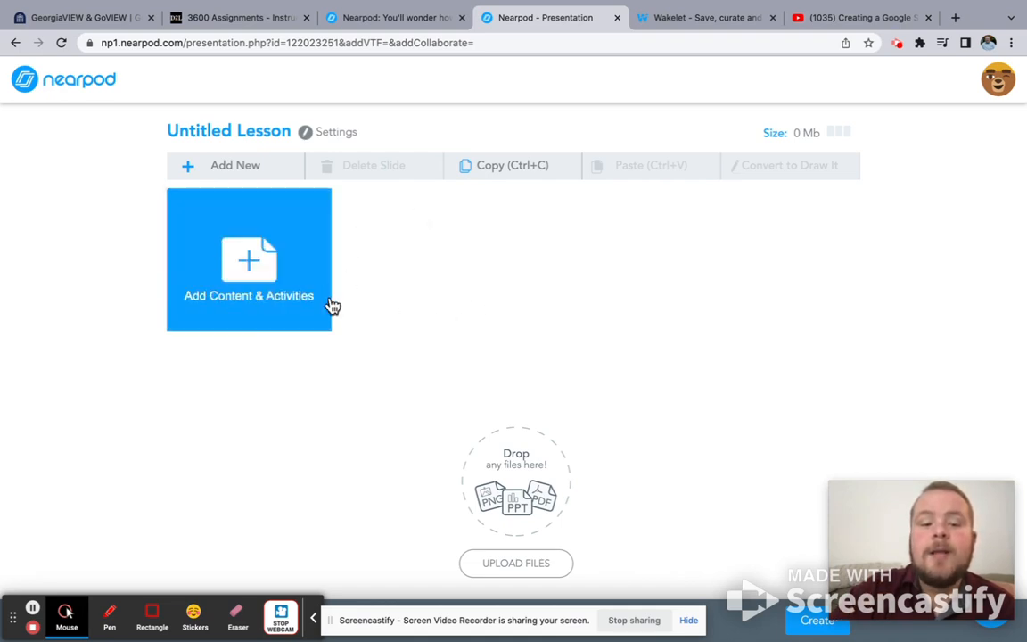
# - Rename the untitled lesson as "Lesson Example"
pyautogui.click(248, 129)
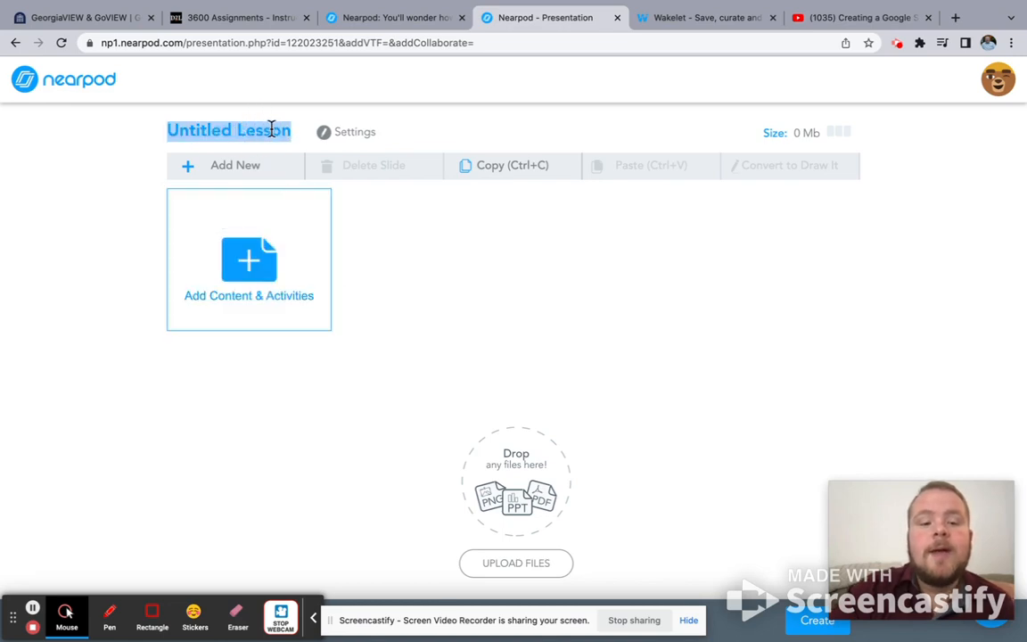
pyautogui.write('L')
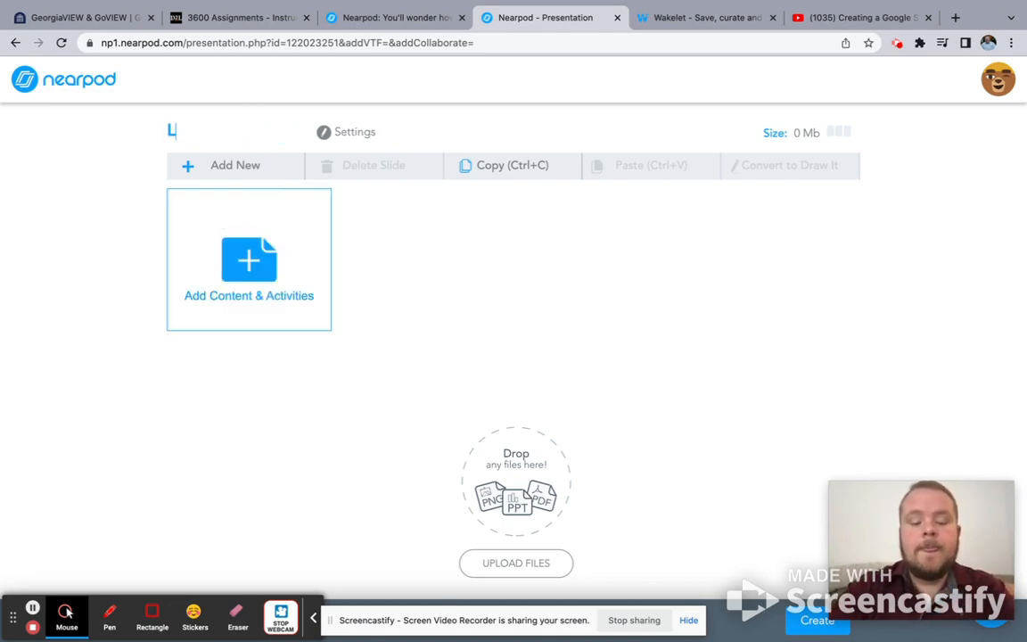
pyautogui.write('esson Example')
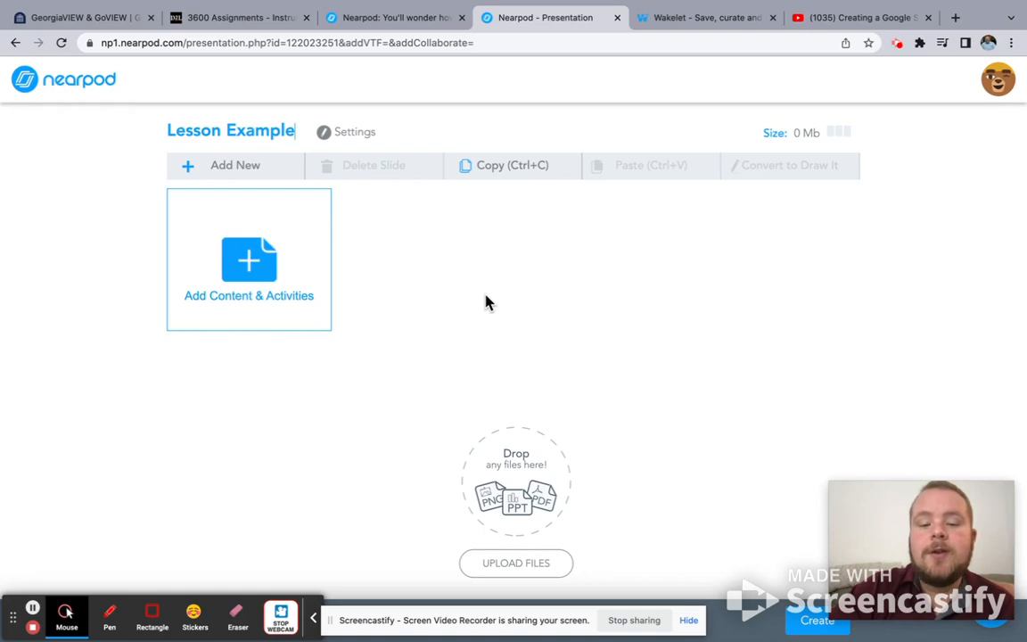
# - Add a new slide to the lesson and enter "Equal Groups" as its title
pyautogui.click(261, 284)
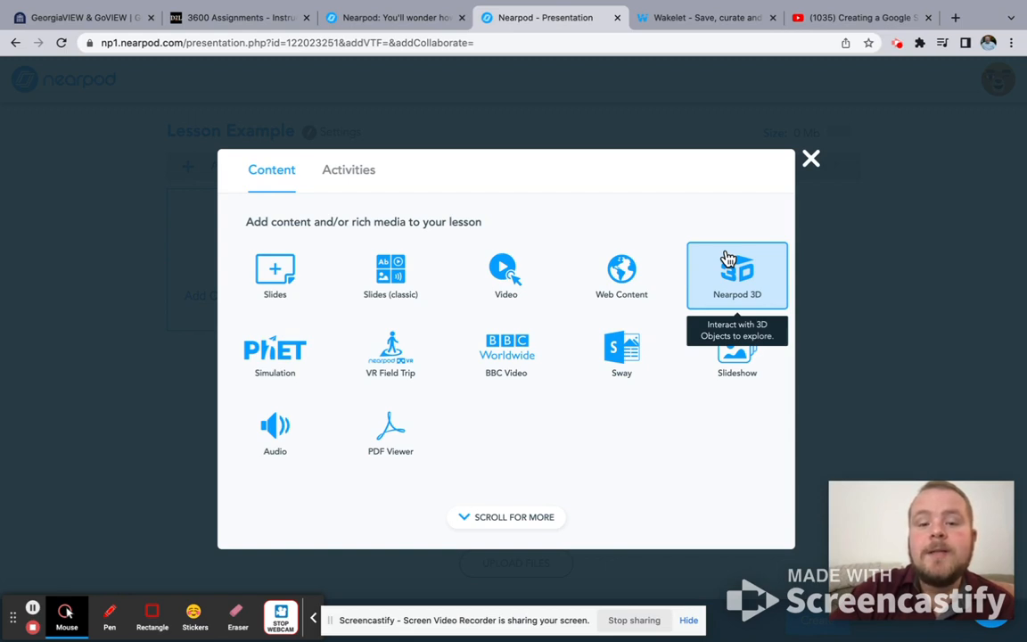
pyautogui.click(282, 303)
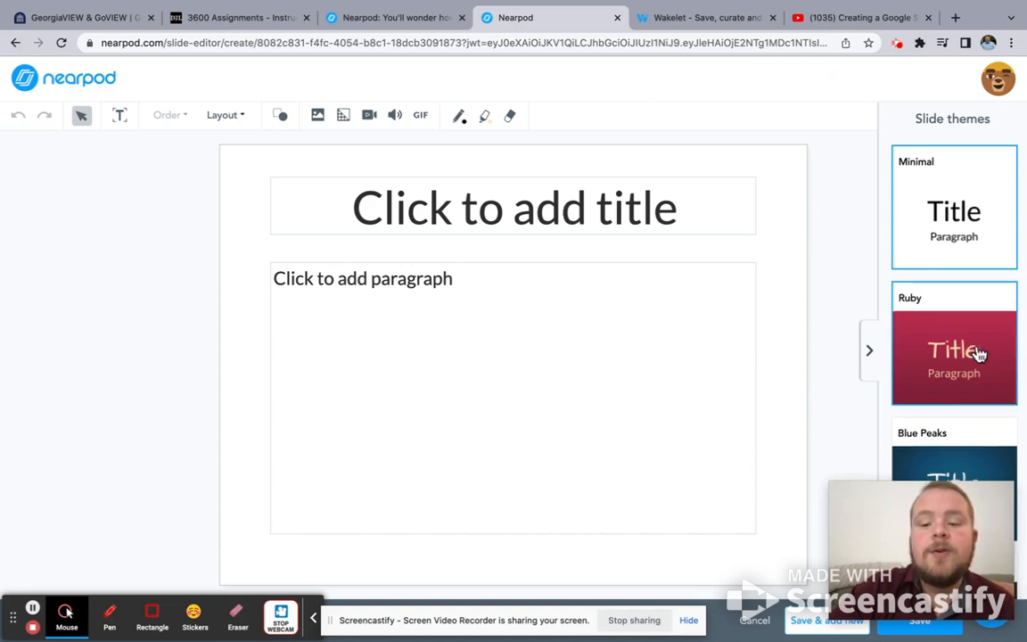
pyautogui.scroll(-2, 979, 351)
pyautogui.scroll(-1, 979, 355)
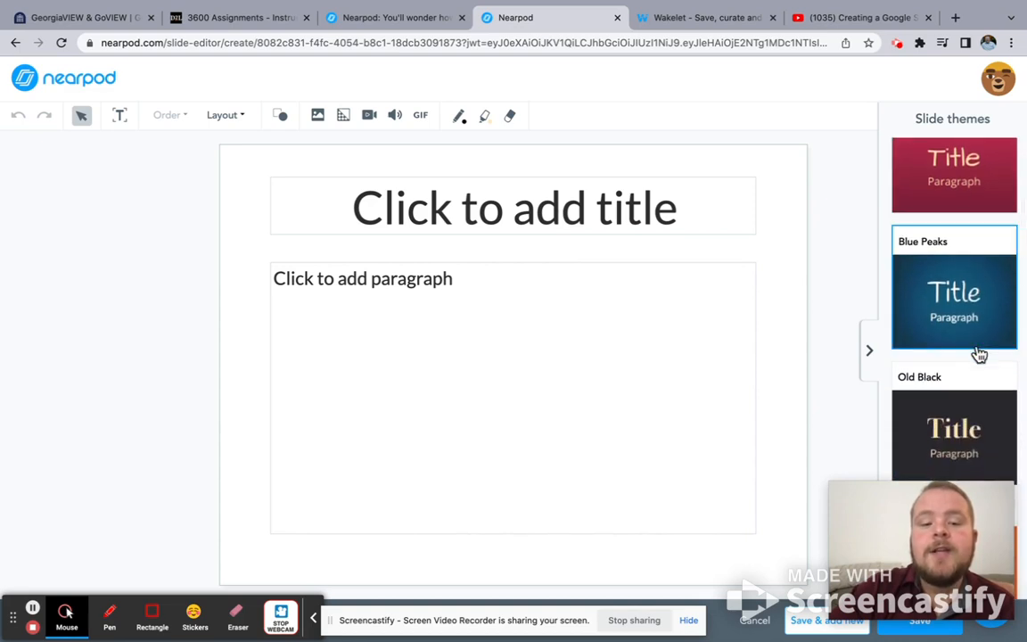
pyautogui.click(644, 221)
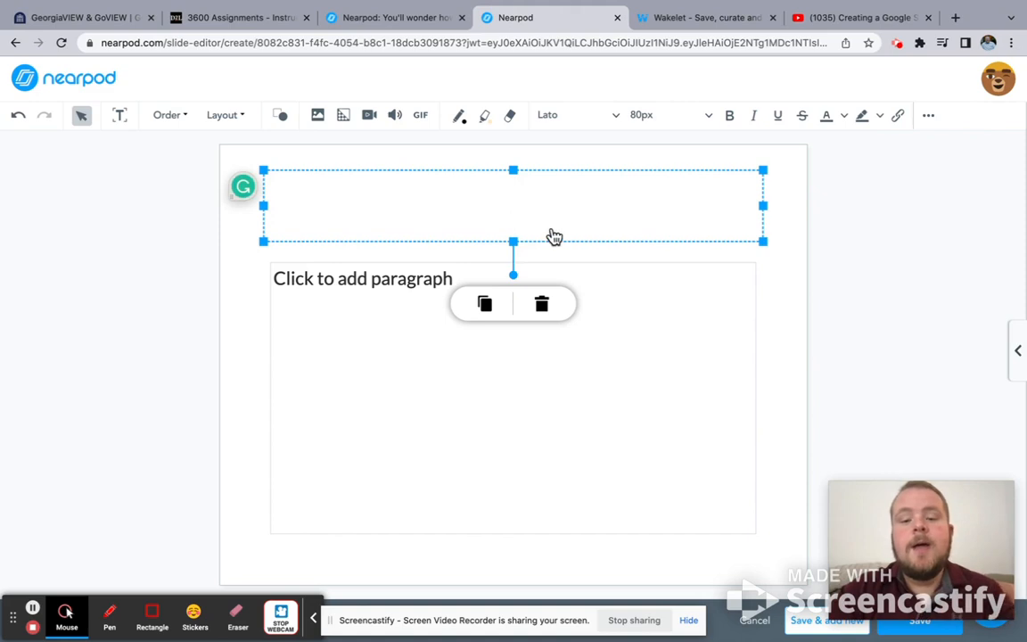
pyautogui.write('Equal Gro')
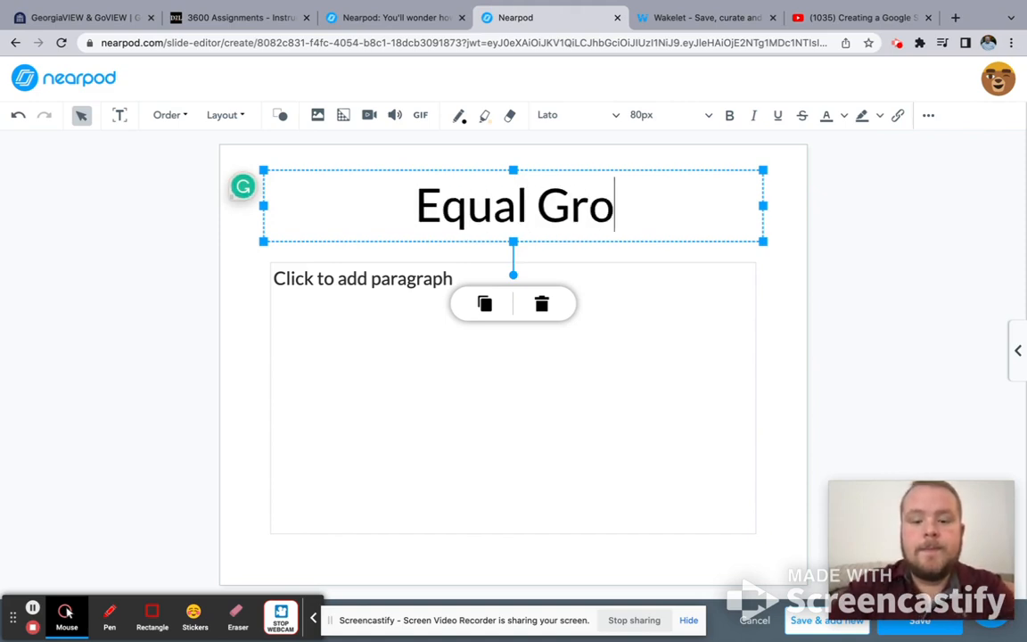
pyautogui.write('ups')
# - Fill the slide's paragraph with "Students will be able to use equal groups to..."
pyautogui.click(416, 296)
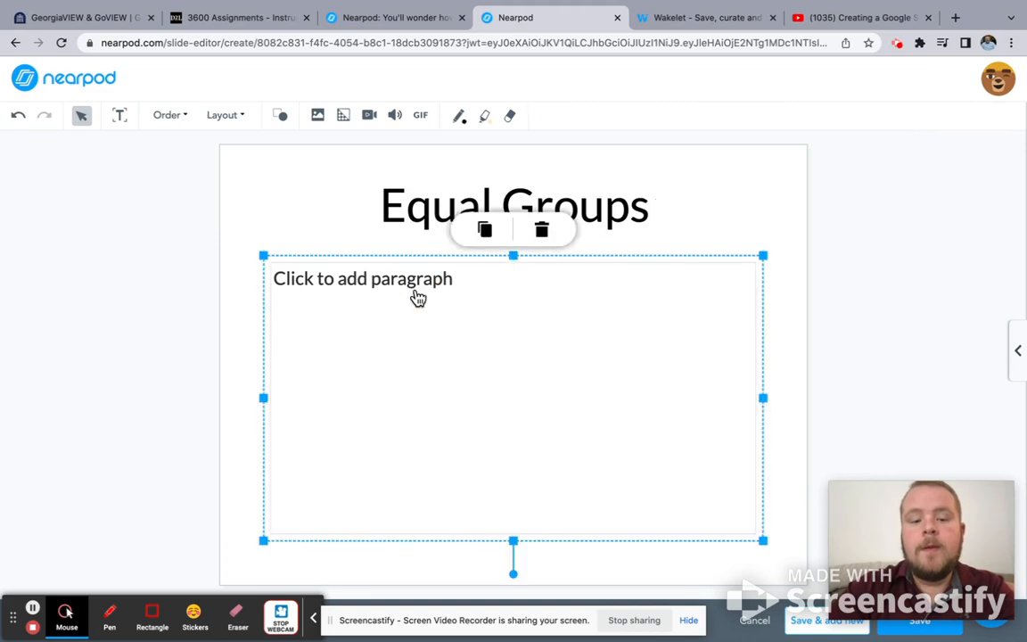
pyautogui.click(426, 292)
pyautogui.write('Students ')
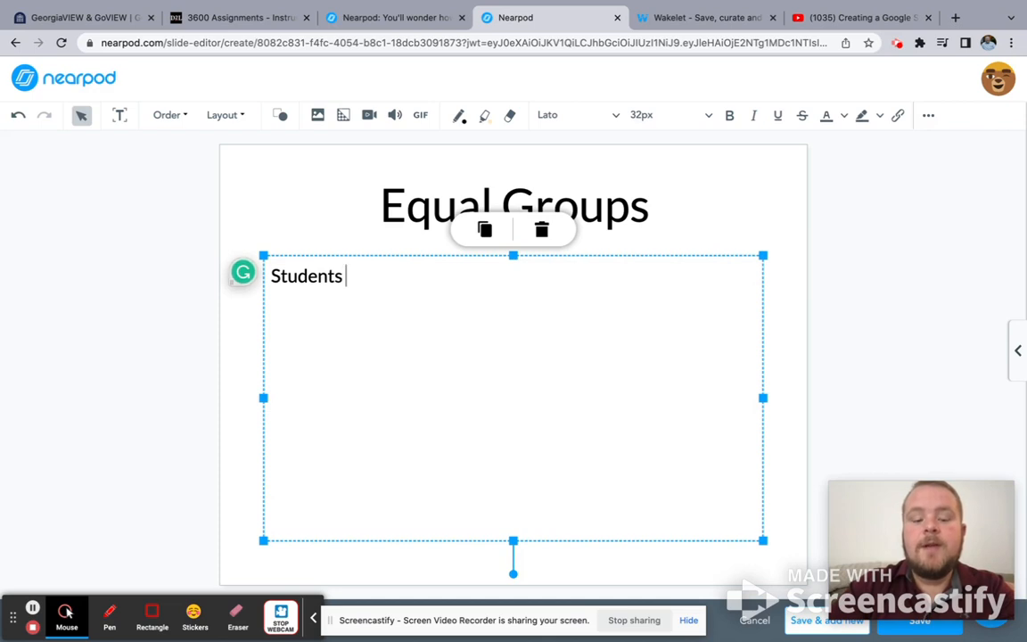
pyautogui.write('will be able')
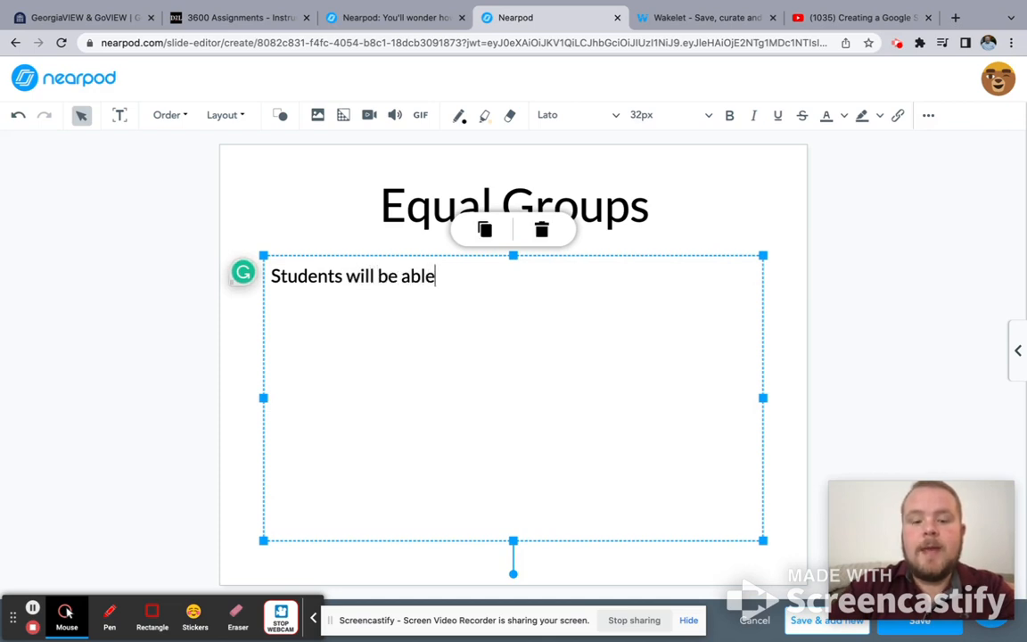
pyautogui.write(' to use')
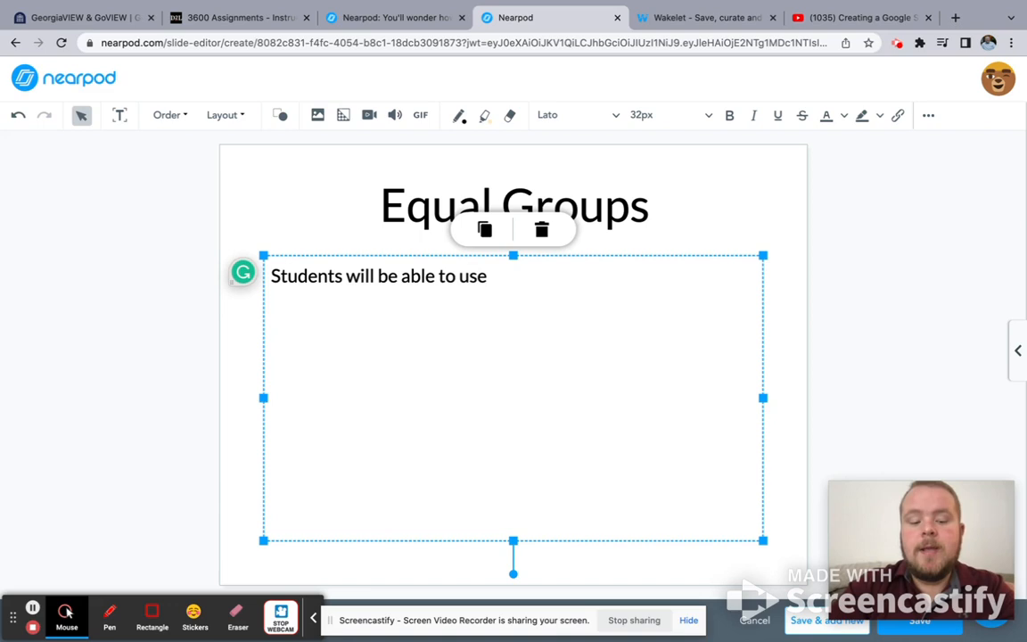
pyautogui.write(' equal groups to')
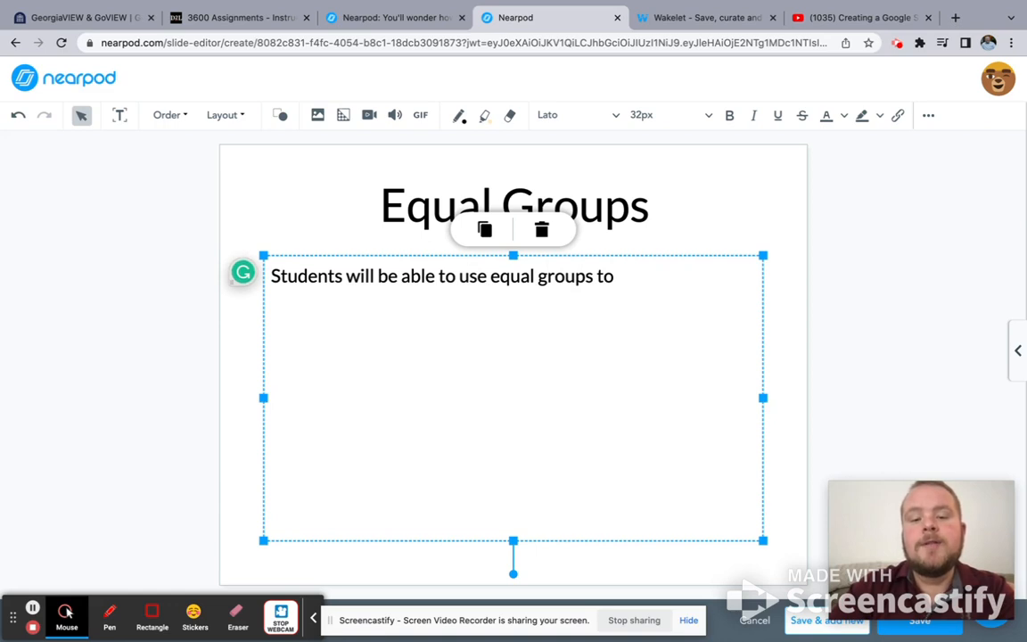
pyautogui.press('BackSpace')
pyautogui.write('...')
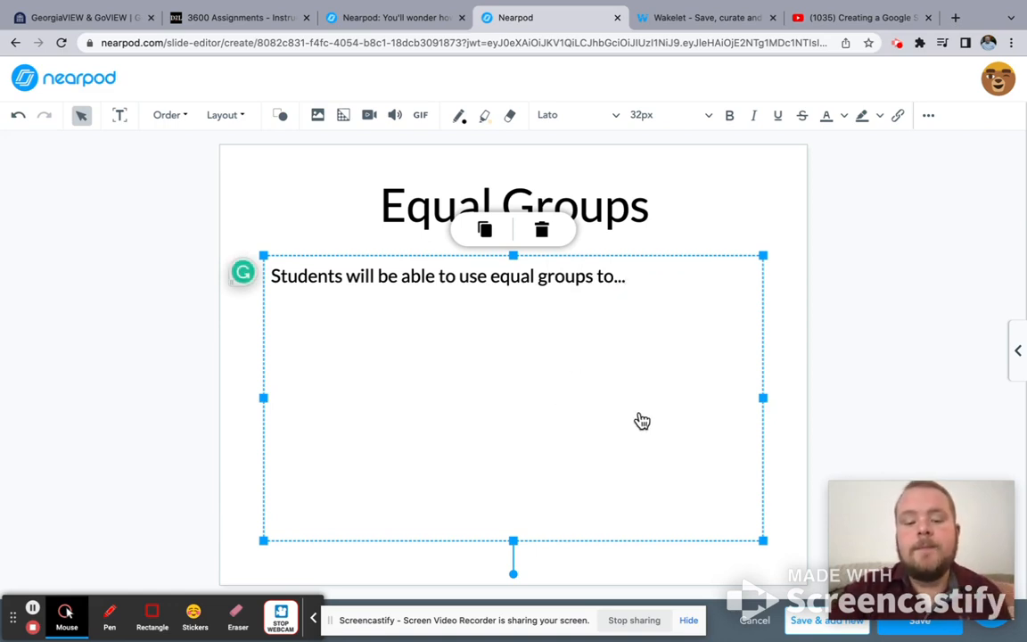
# - Save the Equal Groups slide to the lesson and dismiss the student preview tip
pyautogui.moveTo(986, 509)
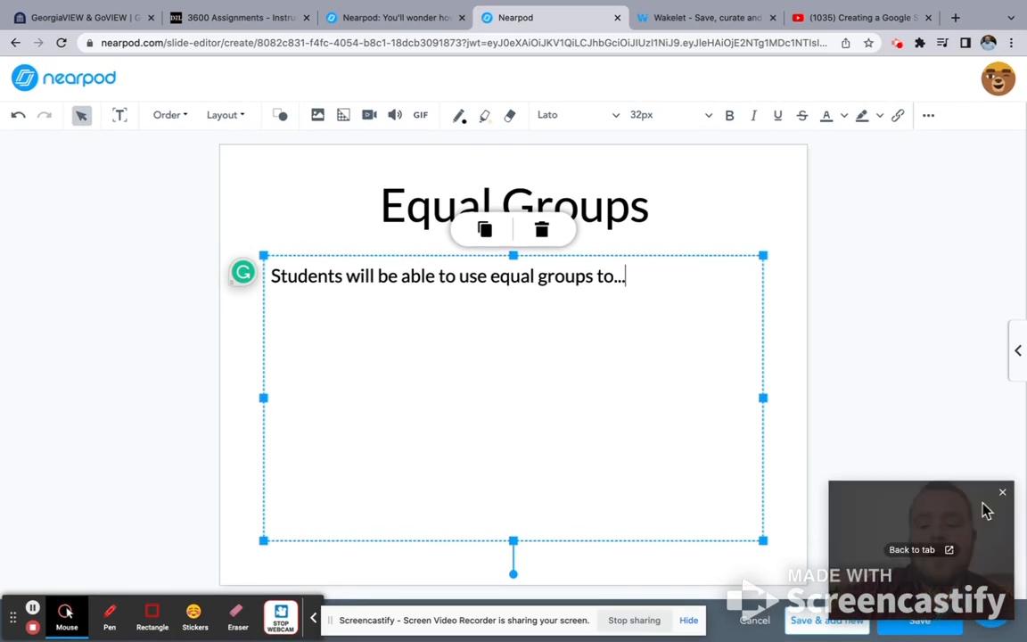
pyautogui.moveTo(954, 510); pyautogui.dragTo(150, 470)
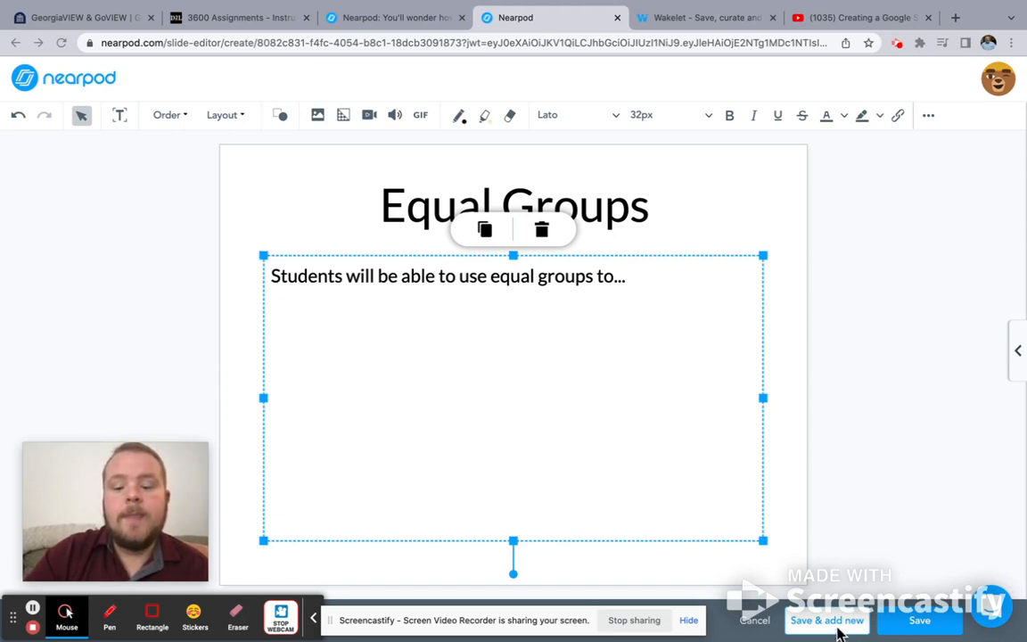
pyautogui.click(914, 629)
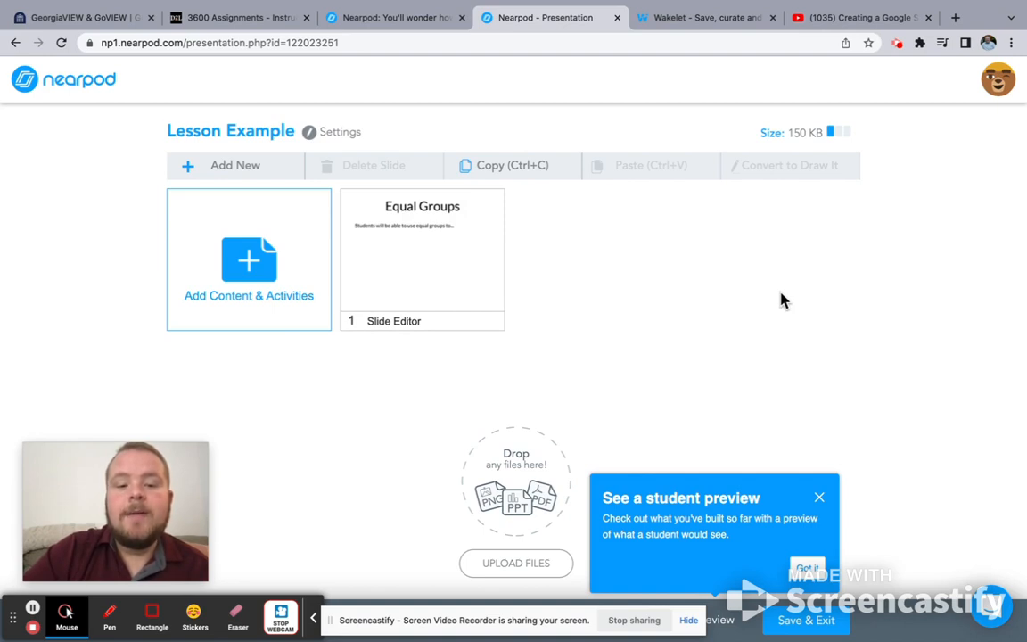
pyautogui.click(820, 499)
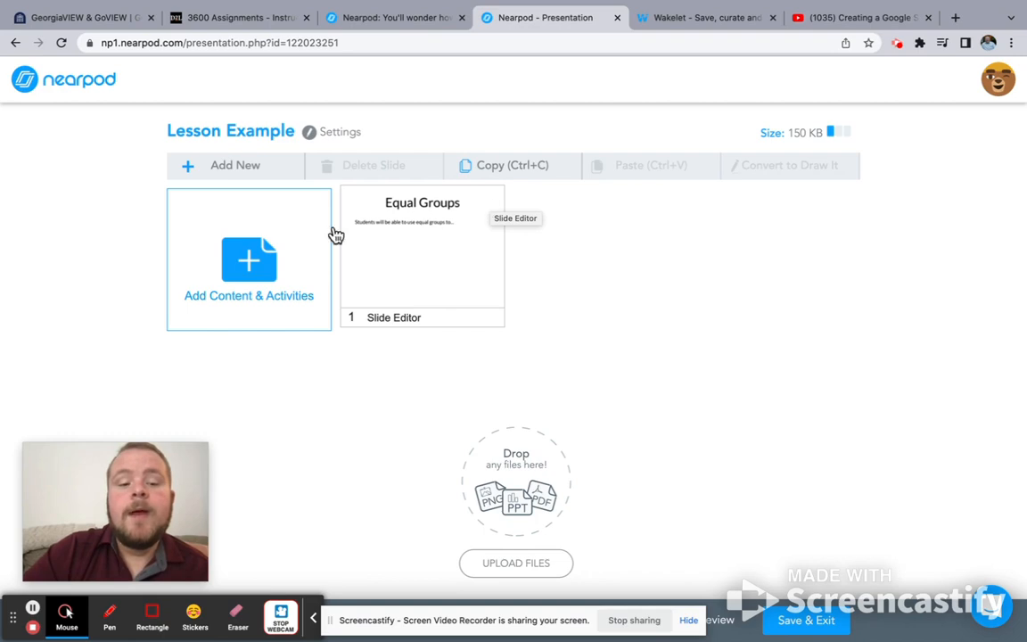
# - Add a Poll activity to the lesson with the question "Have you ever used equal groups before?"
pyautogui.click(266, 261)
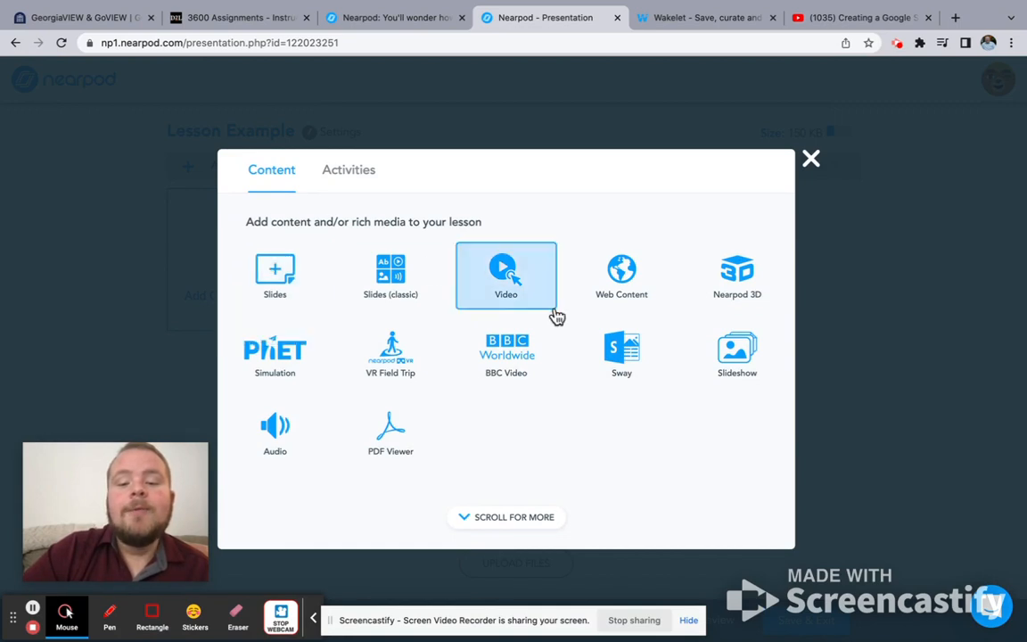
pyautogui.click(348, 171)
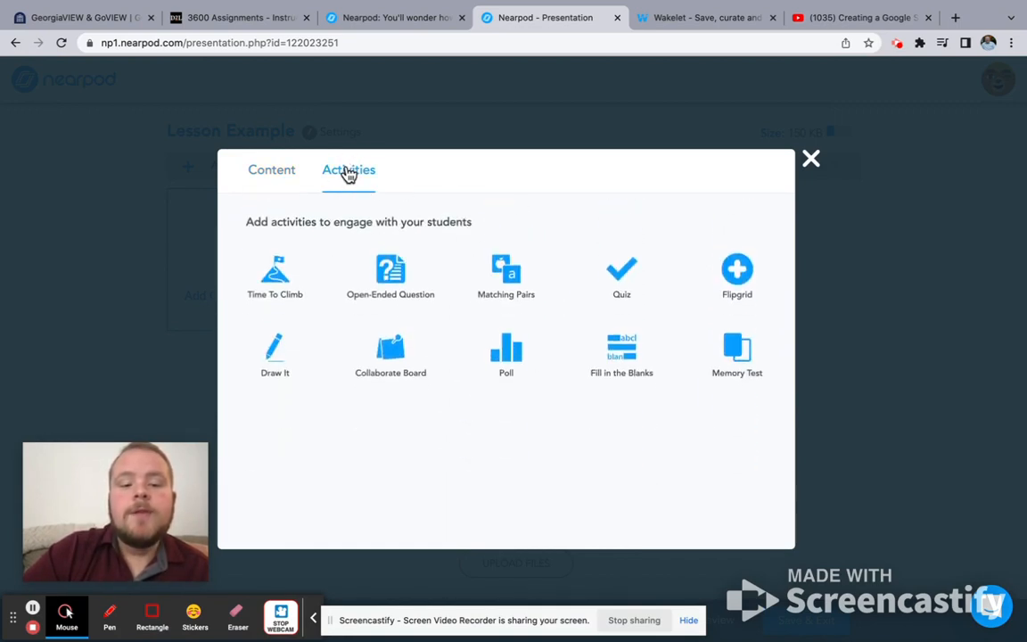
pyautogui.click(283, 177)
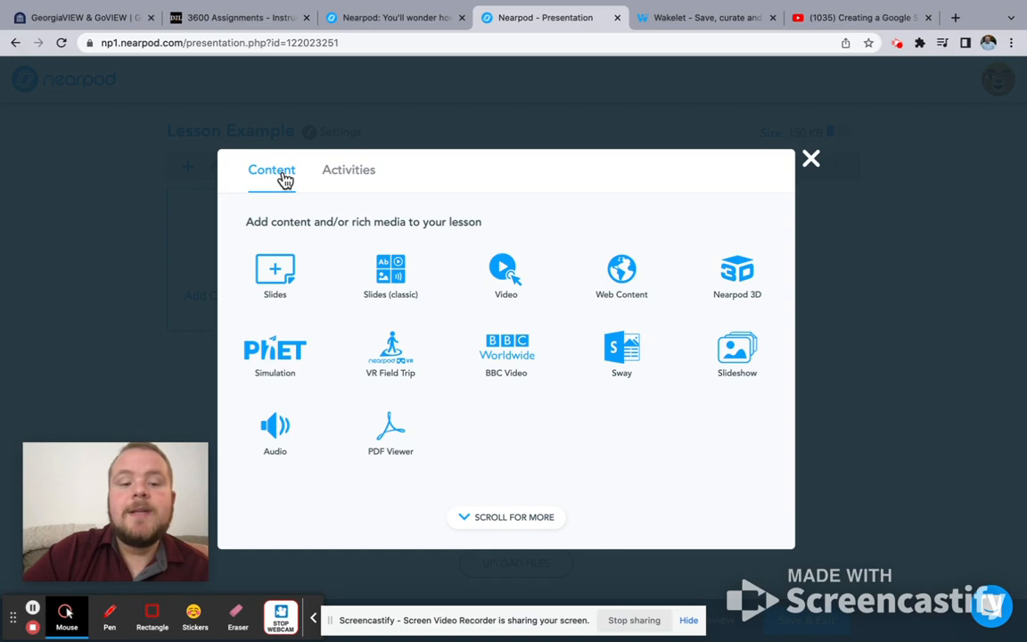
pyautogui.click(344, 182)
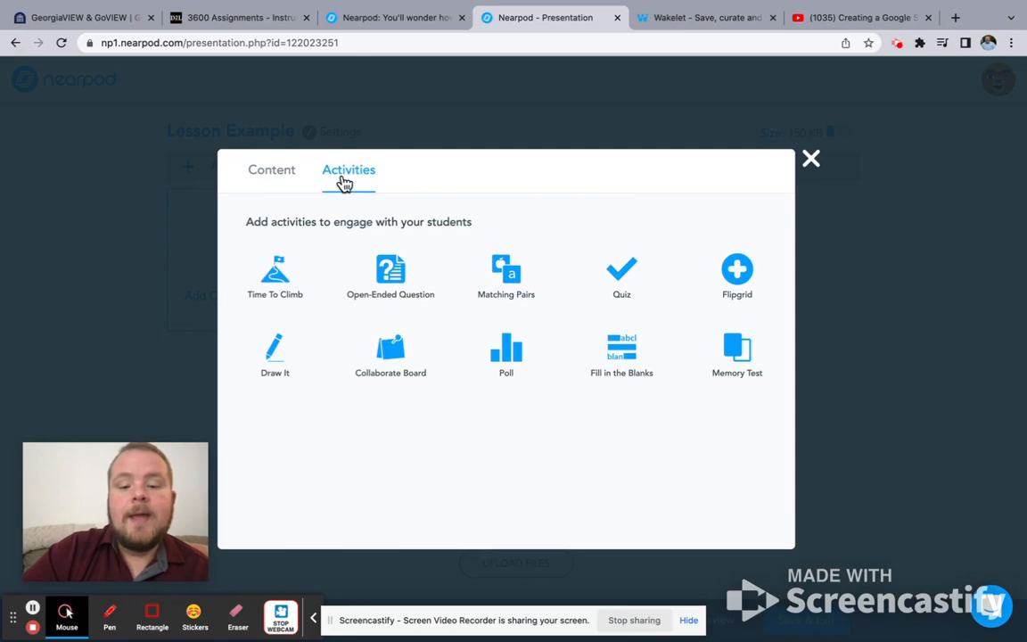
pyautogui.click(508, 355)
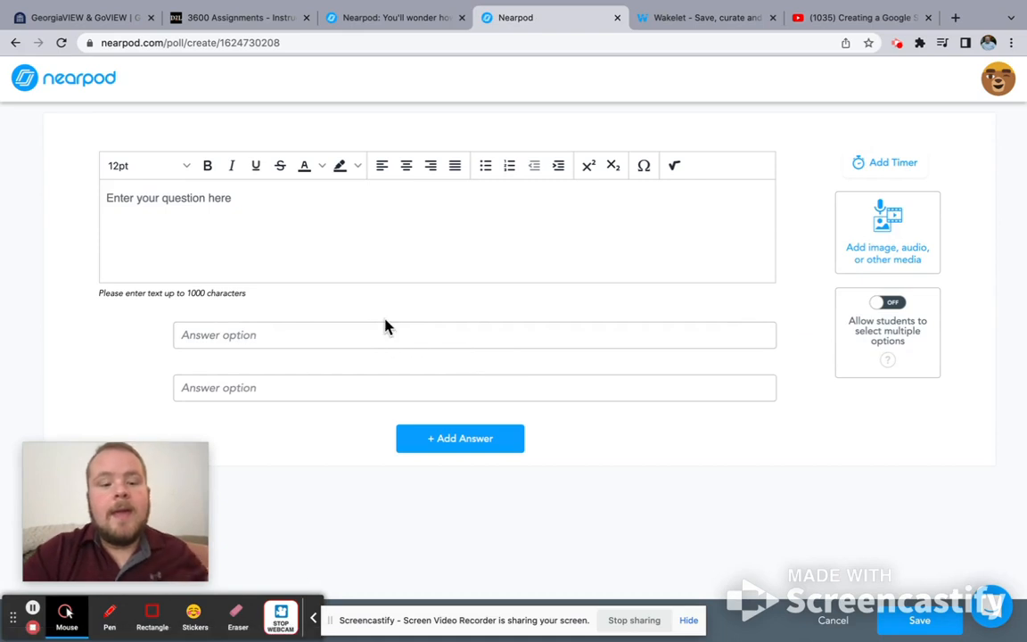
pyautogui.click(211, 201)
pyautogui.write('Have you ever')
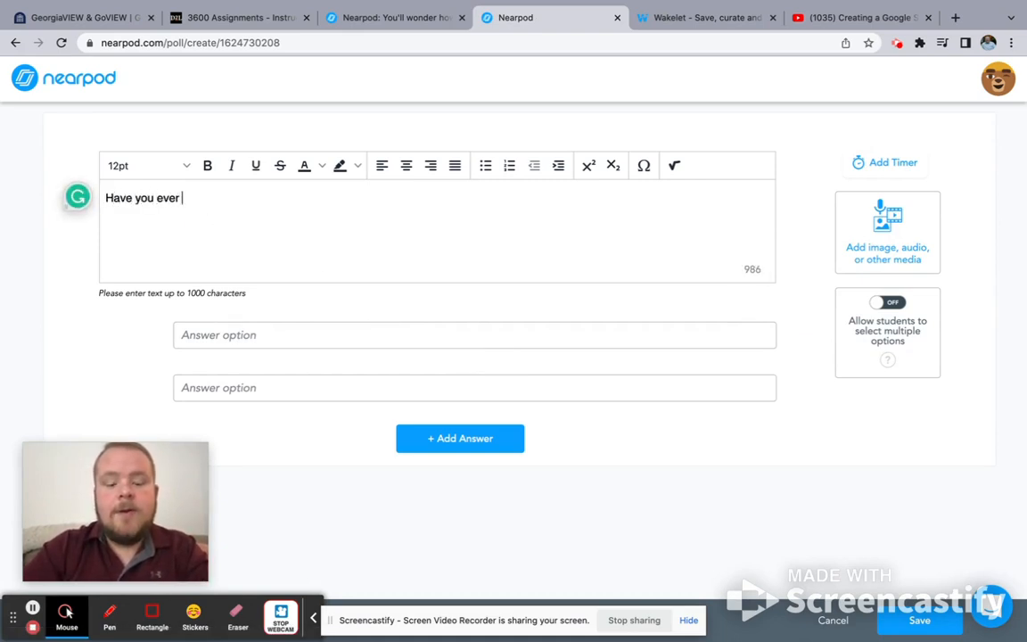
pyautogui.write('used equal groups beo')
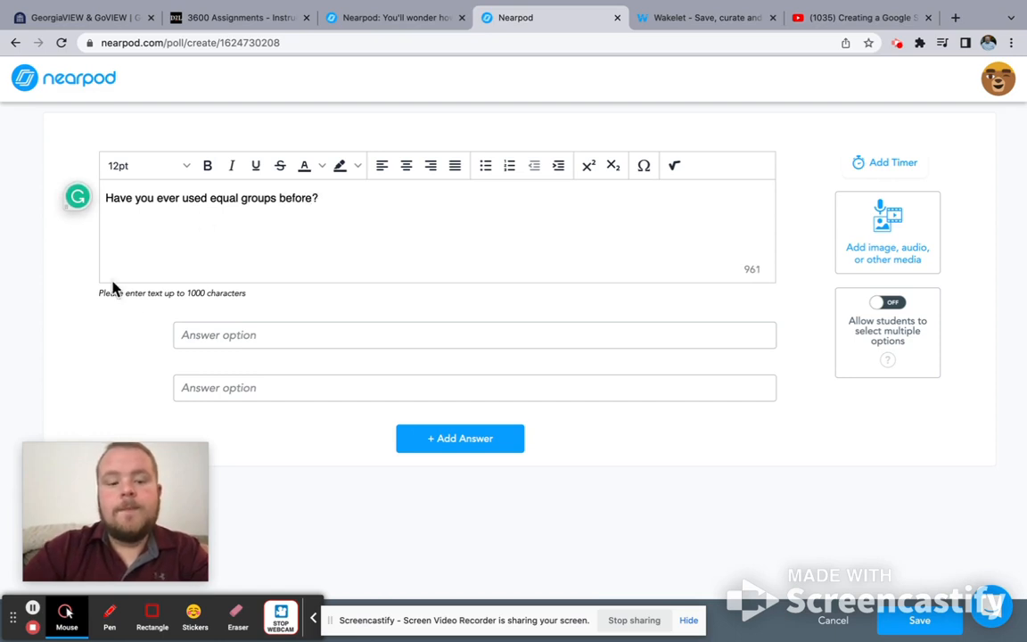
# - Give the poll the answer options "Yes", "No" and an added third option "Maybe So?", and save it
pyautogui.click(204, 339)
pyautogui.write('Yes')
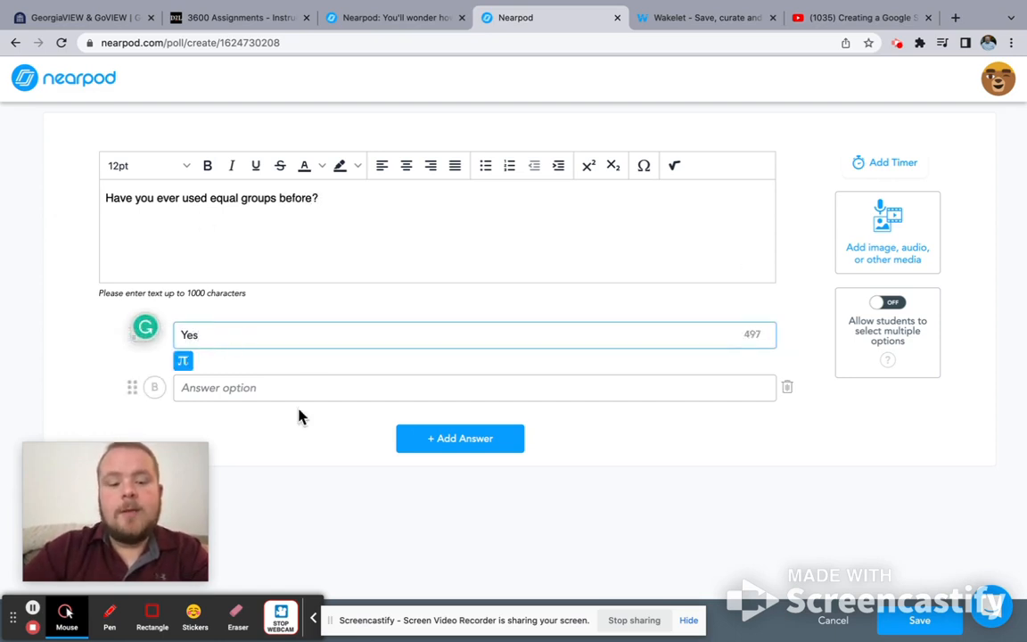
pyautogui.click(266, 391)
pyautogui.write('No')
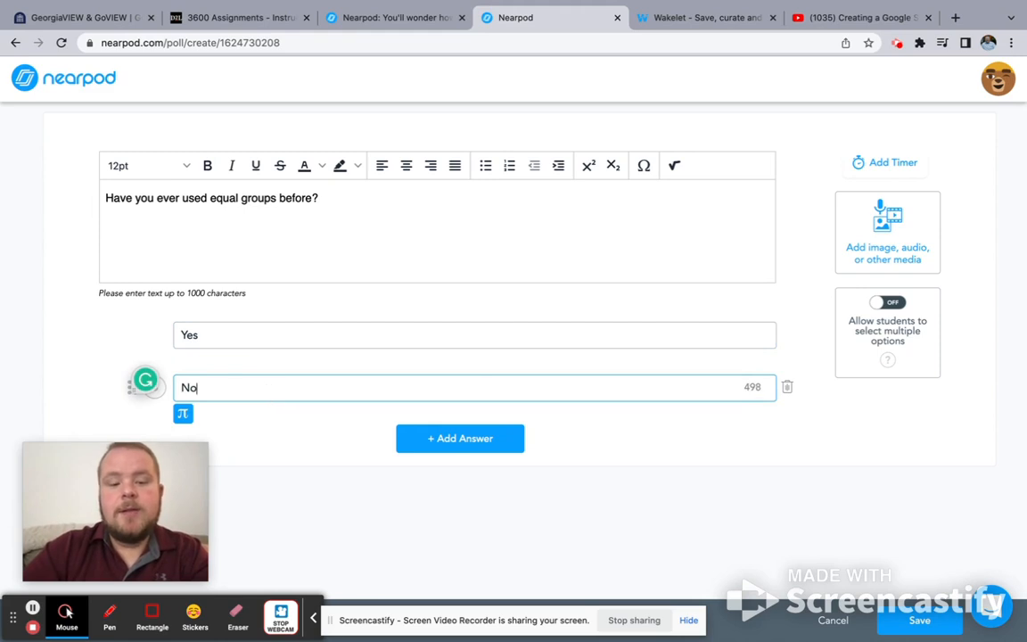
pyautogui.click(459, 436)
pyautogui.click(455, 437)
pyautogui.write('M')
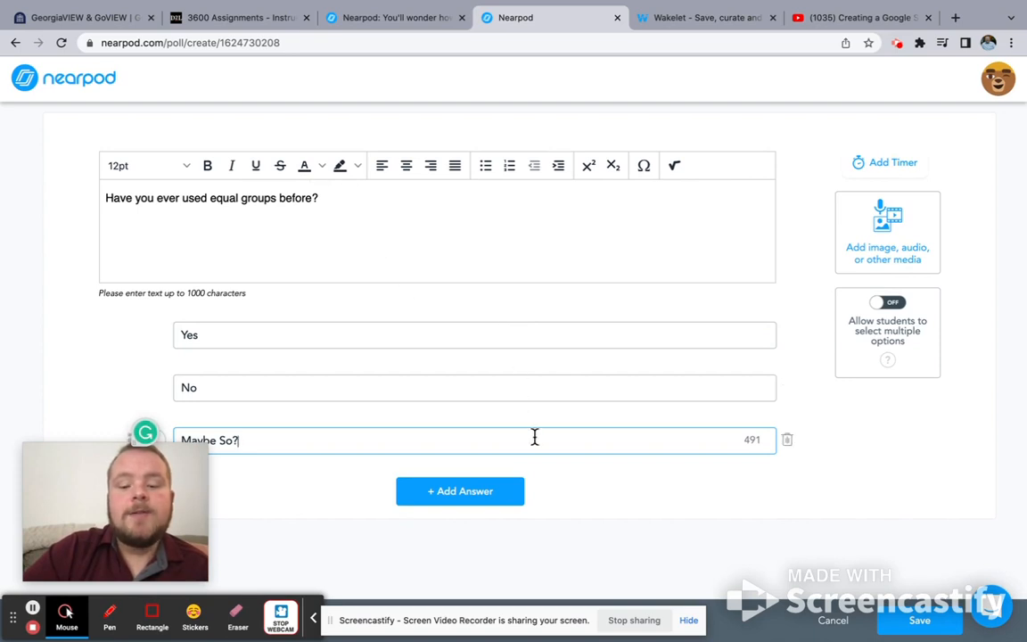
pyautogui.click(904, 632)
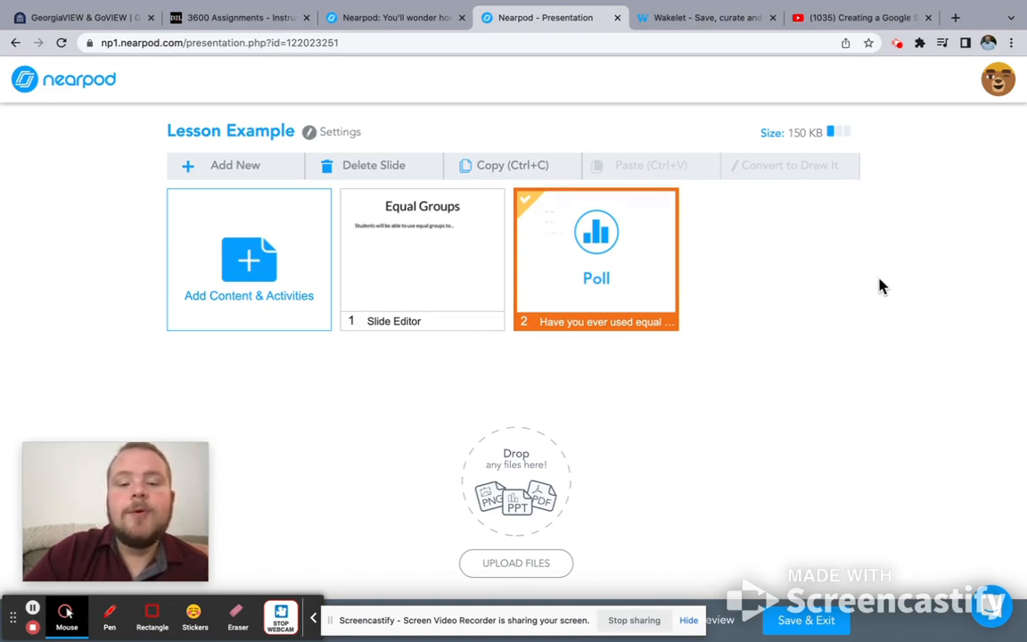
# - Add a new slide to the lesson with the Green theme and the title "Think about this..."
pyautogui.click(250, 287)
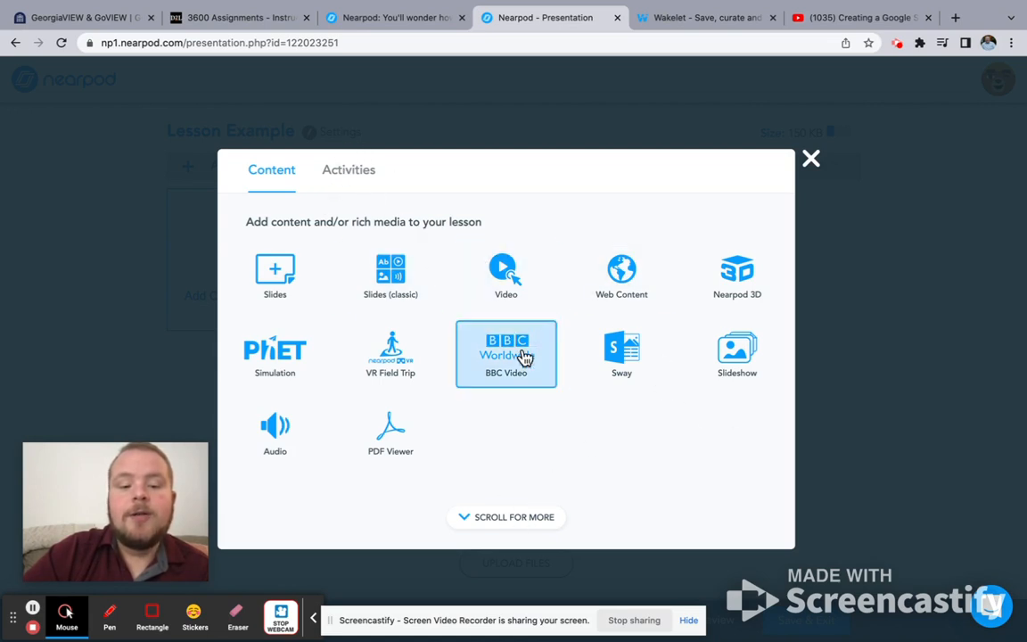
pyautogui.click(255, 270)
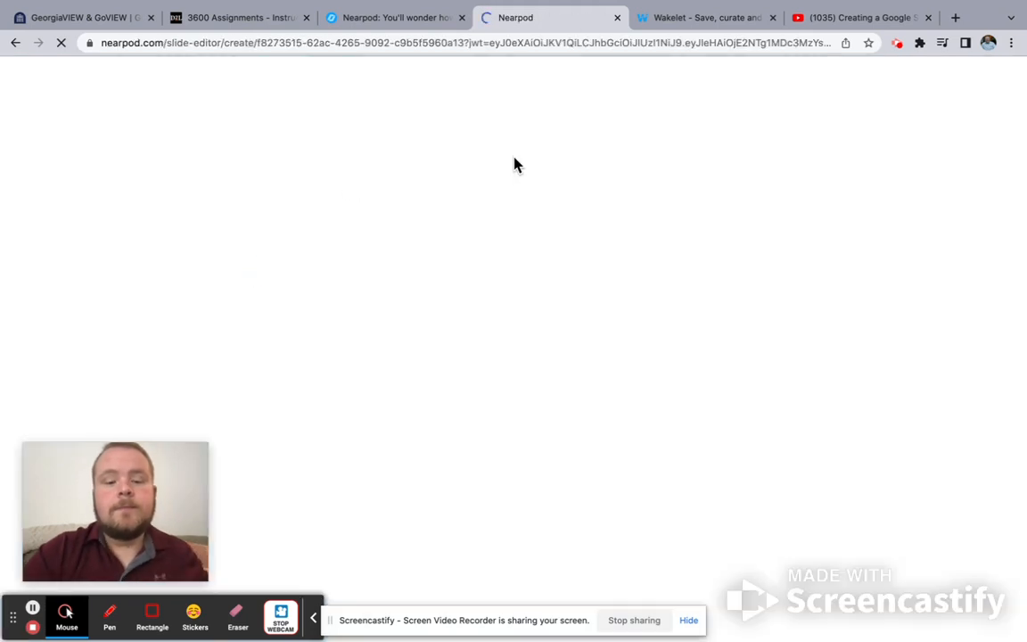
pyautogui.click(449, 192)
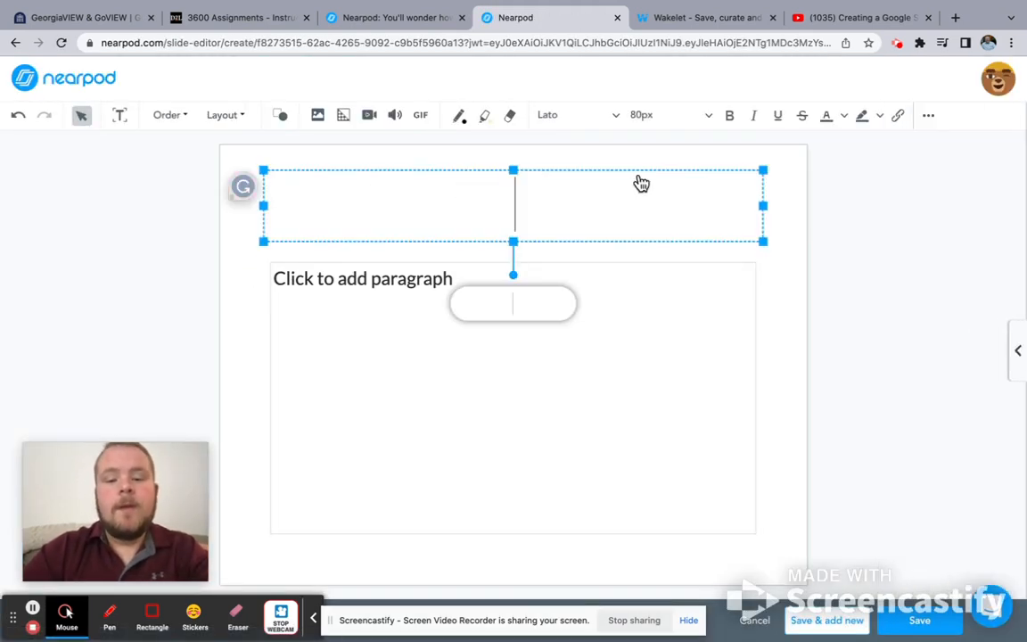
pyautogui.click(1017, 352)
pyautogui.scroll(-6, 1006, 449)
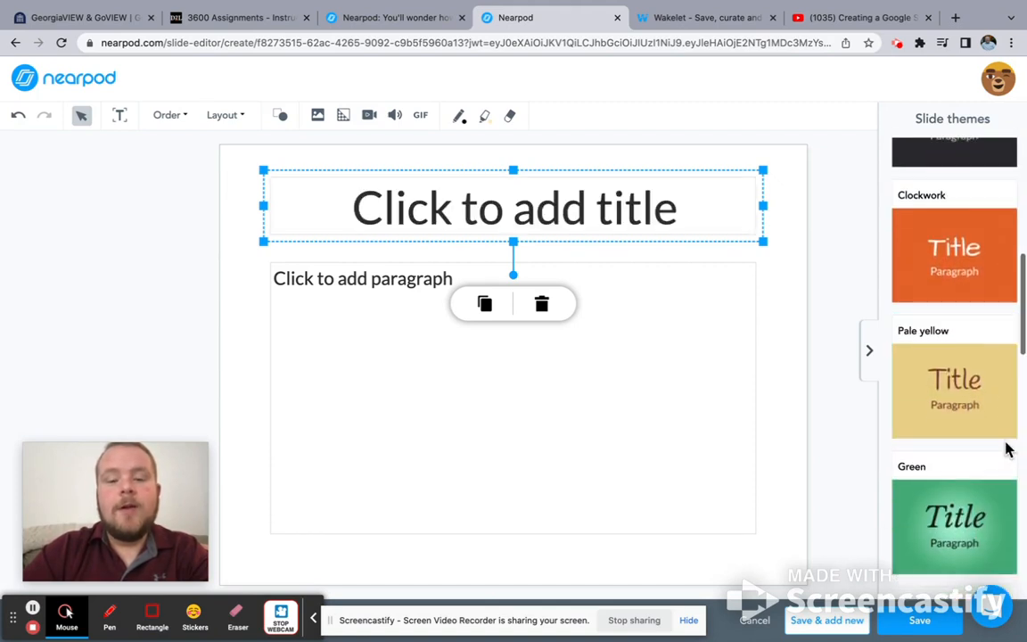
pyautogui.click(985, 515)
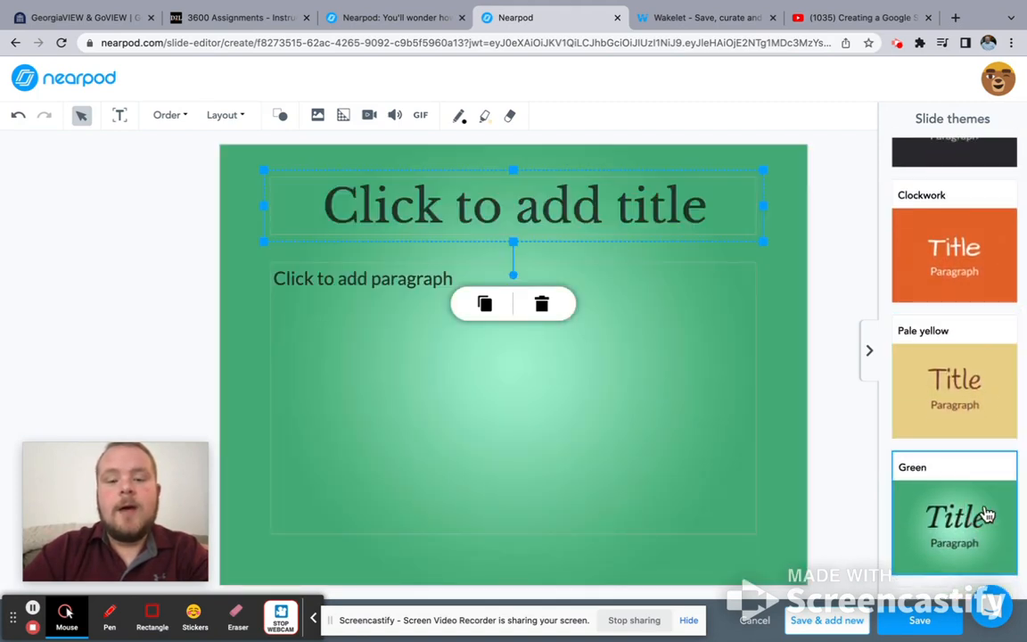
pyautogui.click(614, 174)
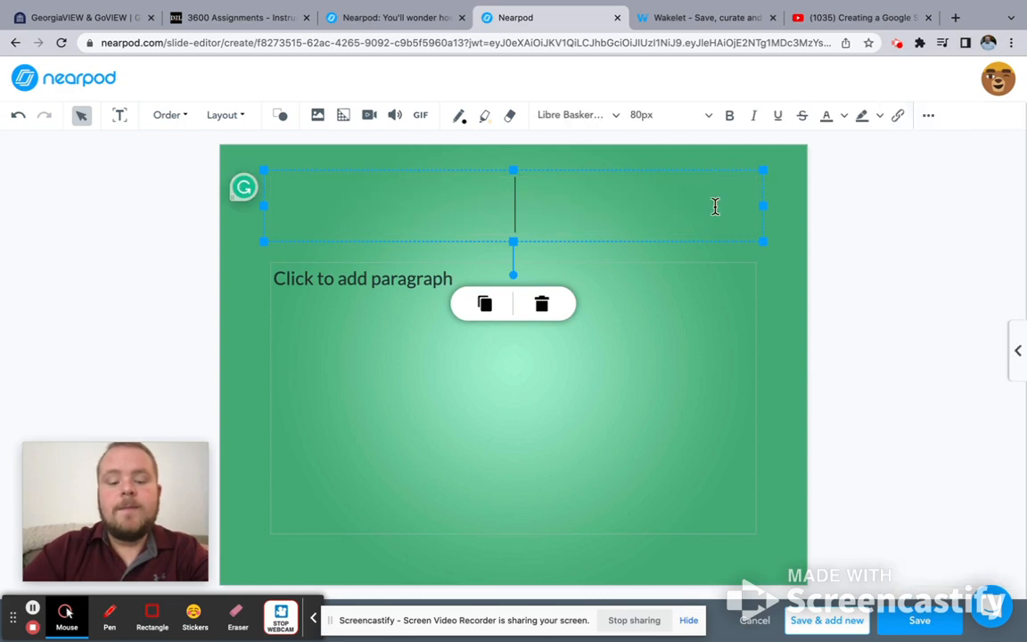
pyautogui.write('Think about this...')
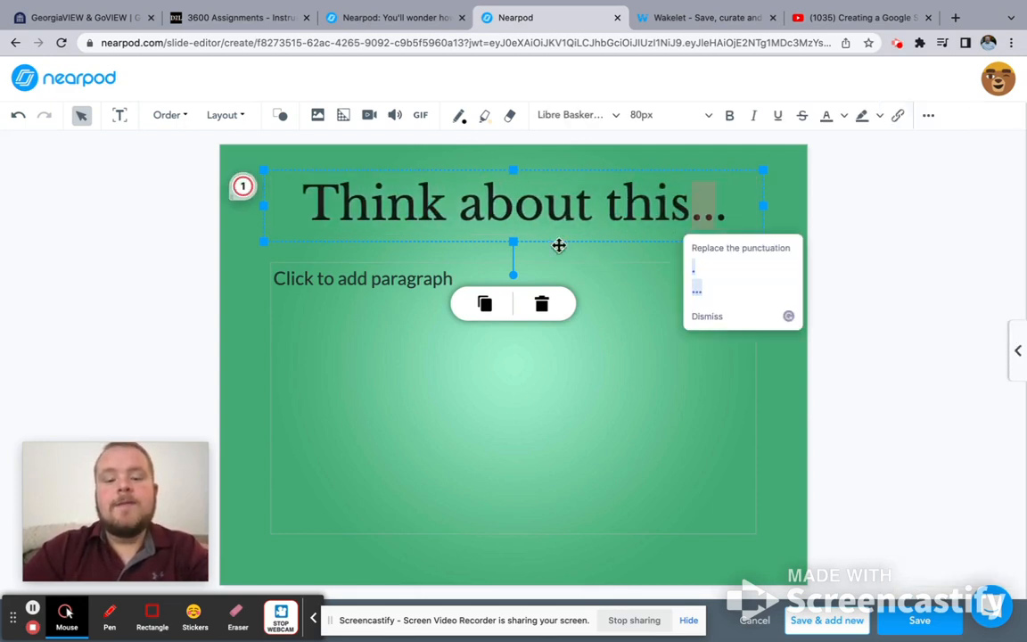
# - Begin the slide's paragraph with "You have four bags. You place 2 candy bars in each bag?"
pyautogui.click(438, 278)
pyautogui.write('You have')
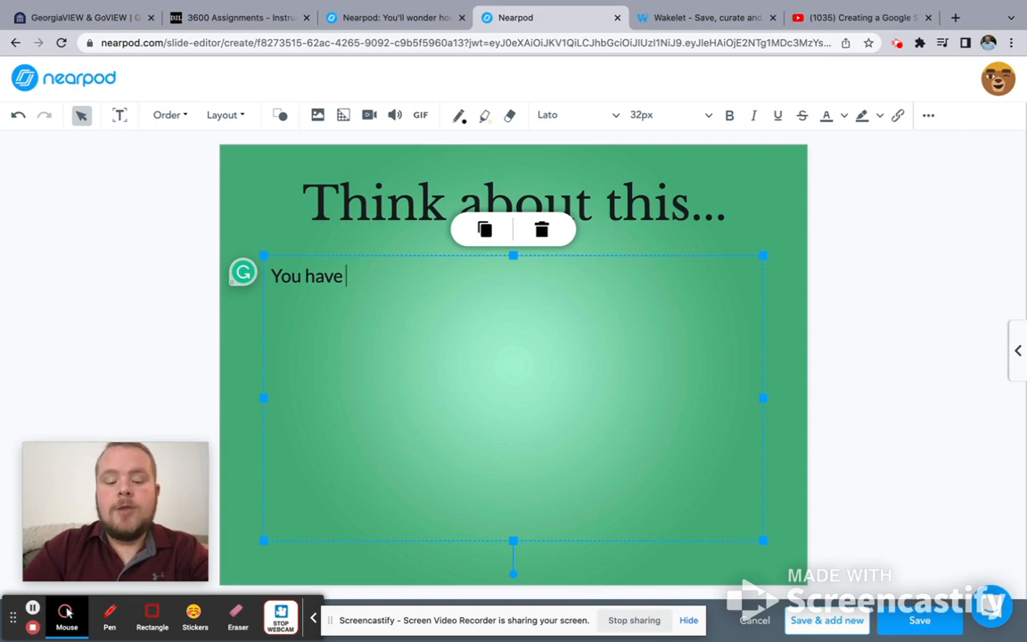
pyautogui.write('four bags')
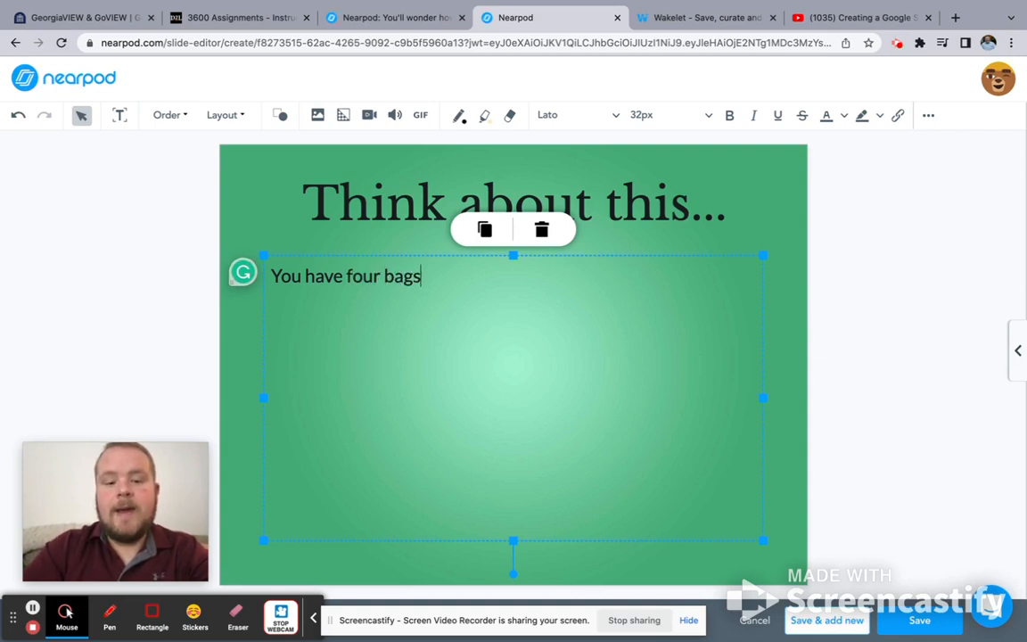
pyautogui.write('. Y')
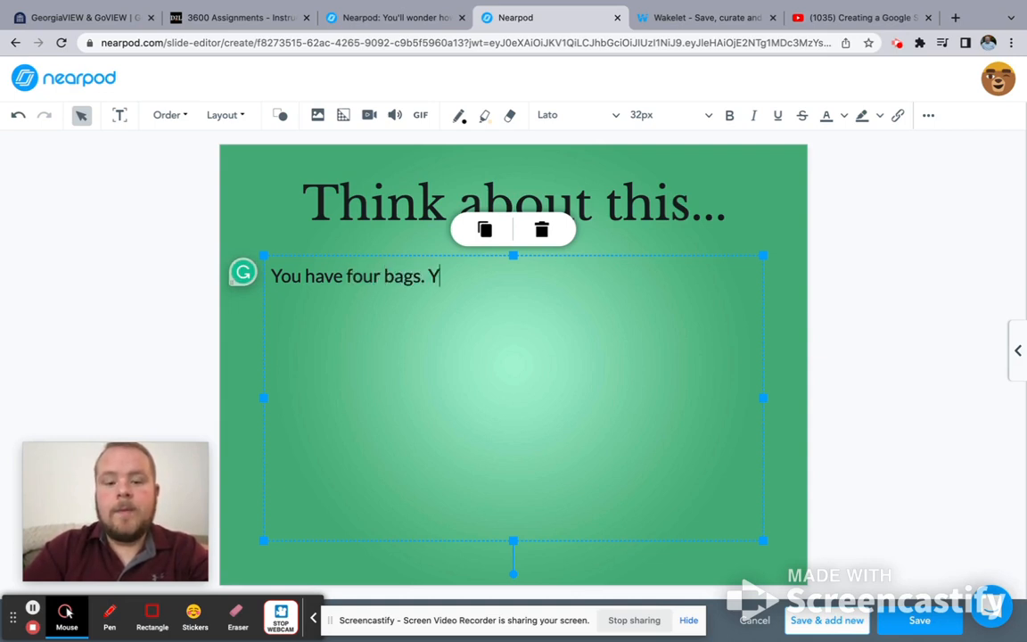
pyautogui.write('ou ')
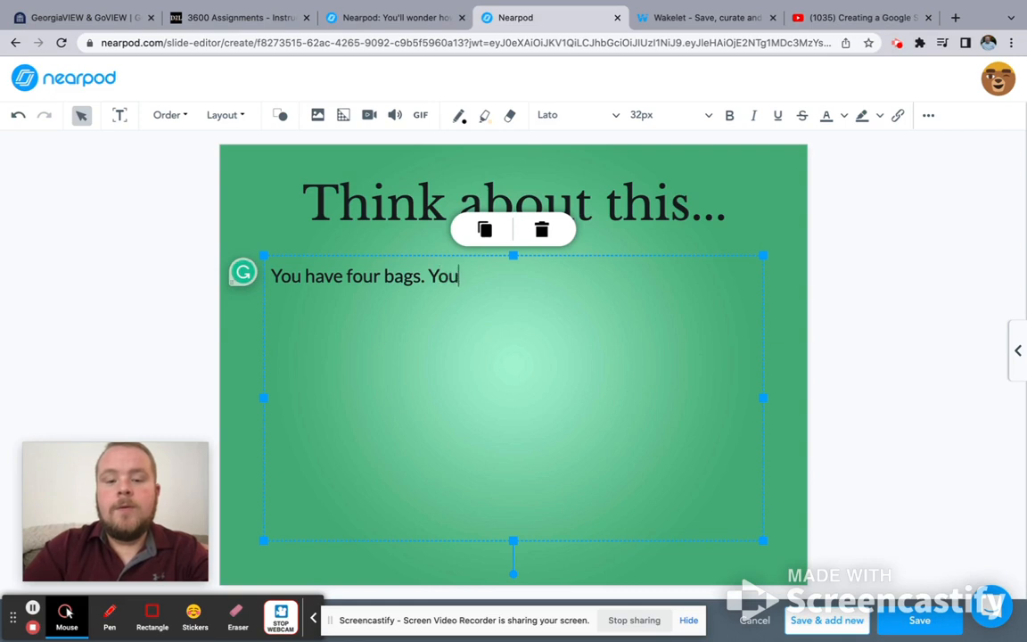
pyautogui.write('place 2')
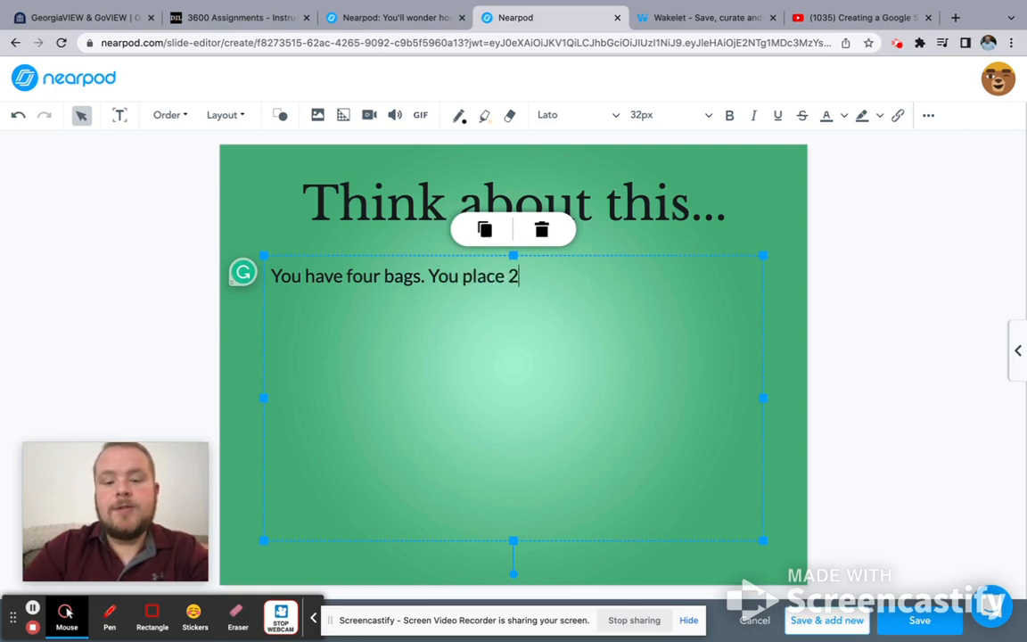
pyautogui.write(' cnady bars')
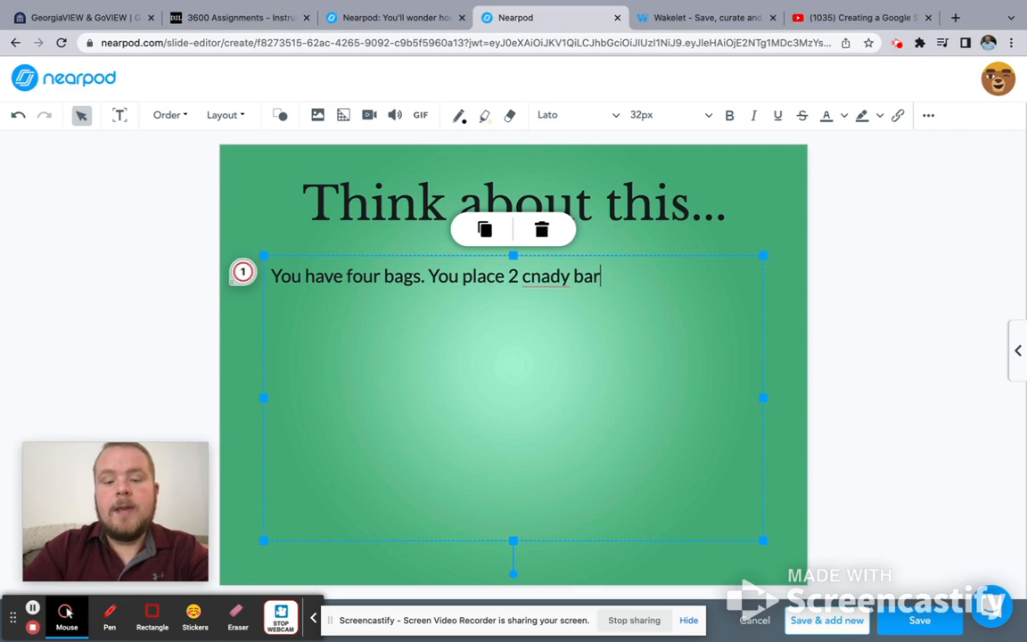
pyautogui.press('BackSpace')
pyautogui.press('BackSpace')
pyautogui.press('BackSpace')
pyautogui.press('BackSpace')
pyautogui.press('BackSpace')
pyautogui.press('BackSpace')
pyautogui.write('a')
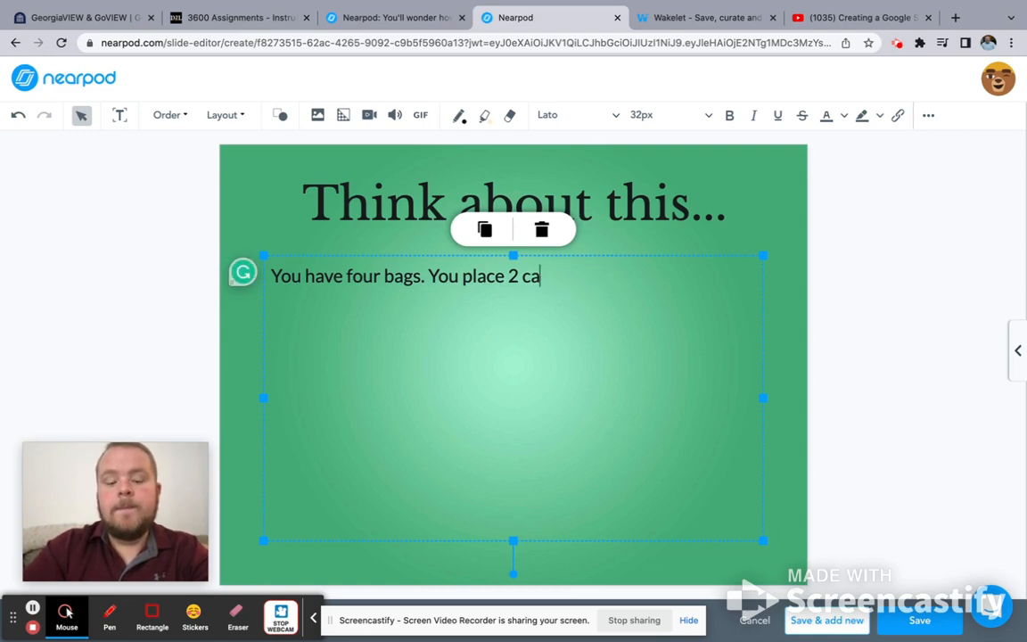
pyautogui.write('ndy bars in ea')
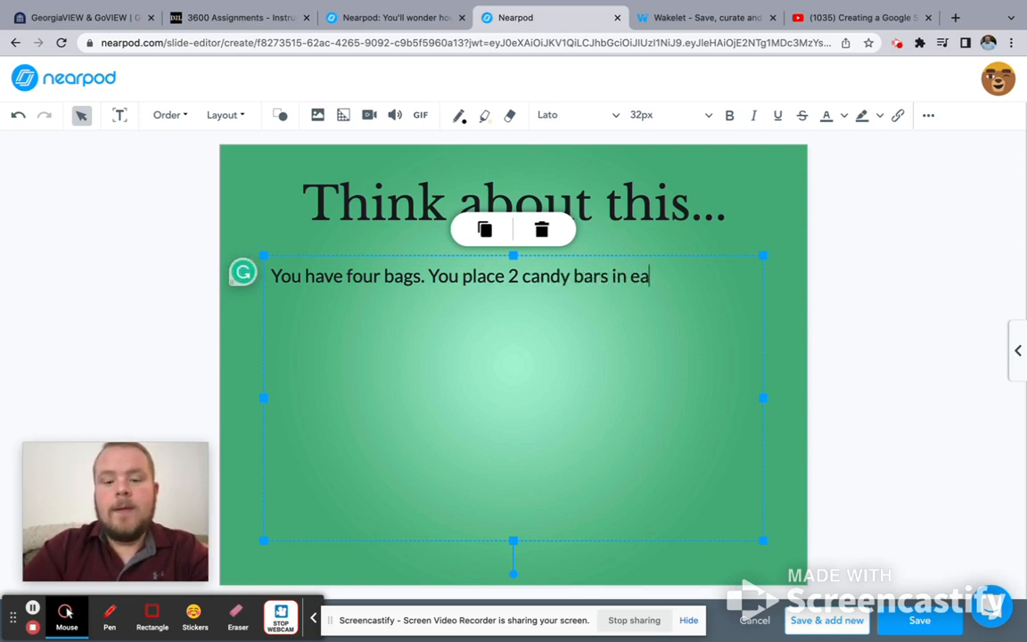
pyautogui.write('ch bag?')
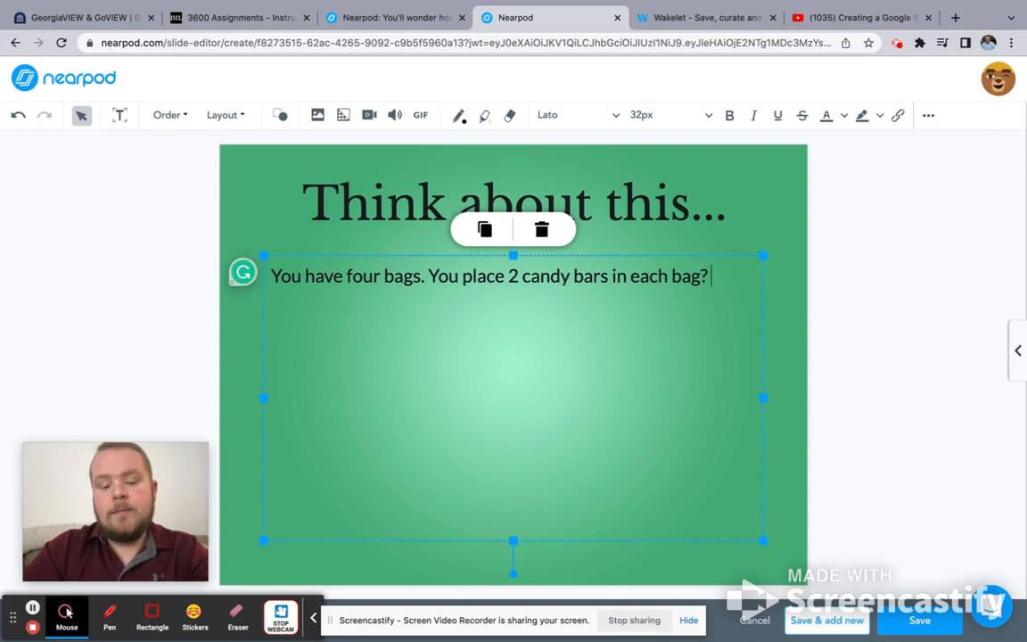
# - Append "How many candy bars in all did you use?" to the paragraph and save the slide, accepting the lesson-wide theme change
pyautogui.write(' How many candy')
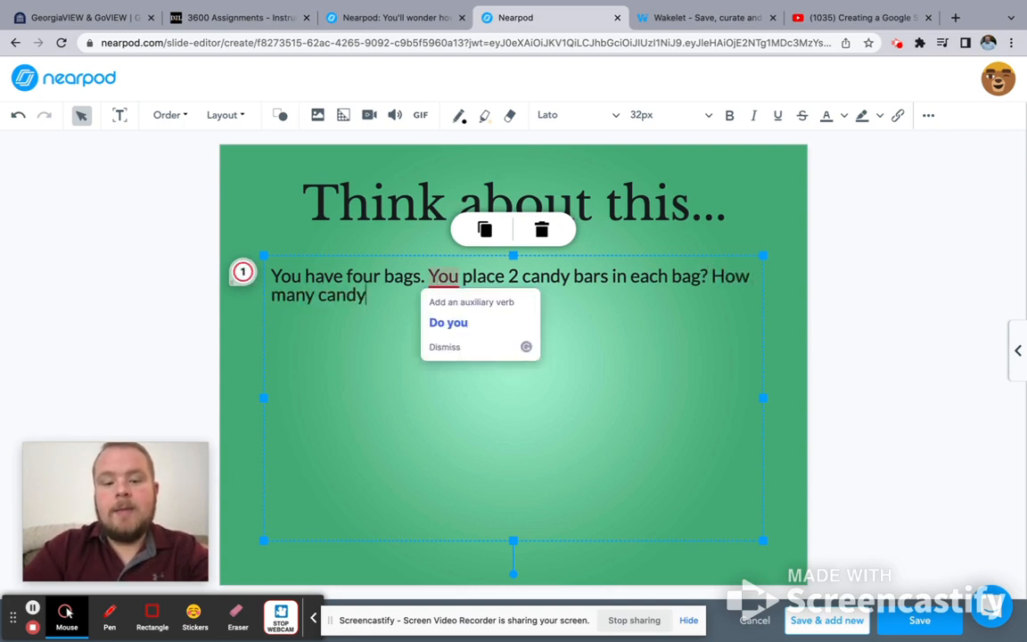
pyautogui.write(' bars in')
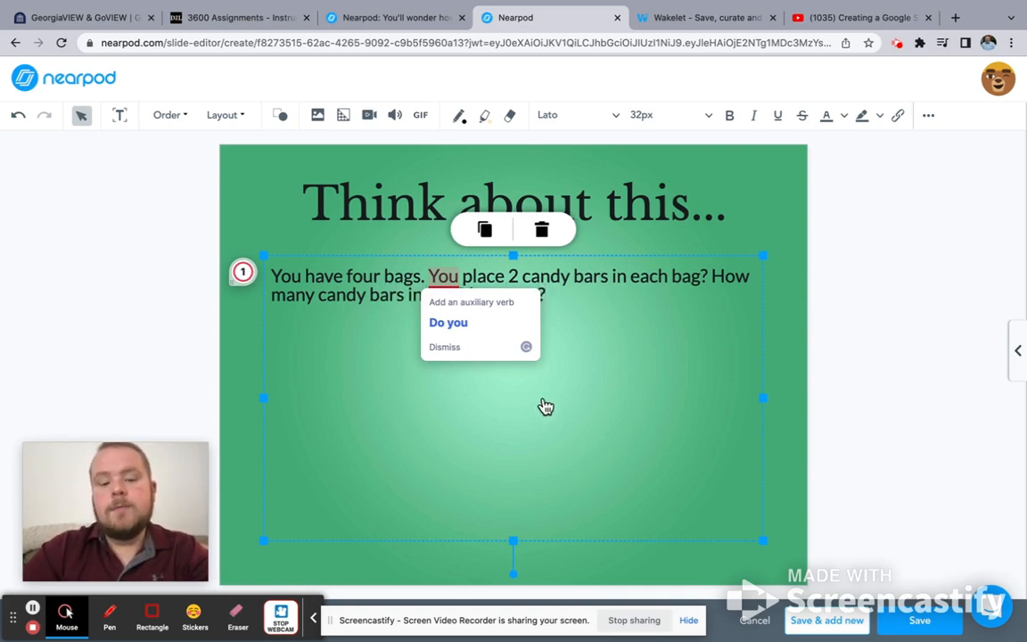
pyautogui.click(566, 429)
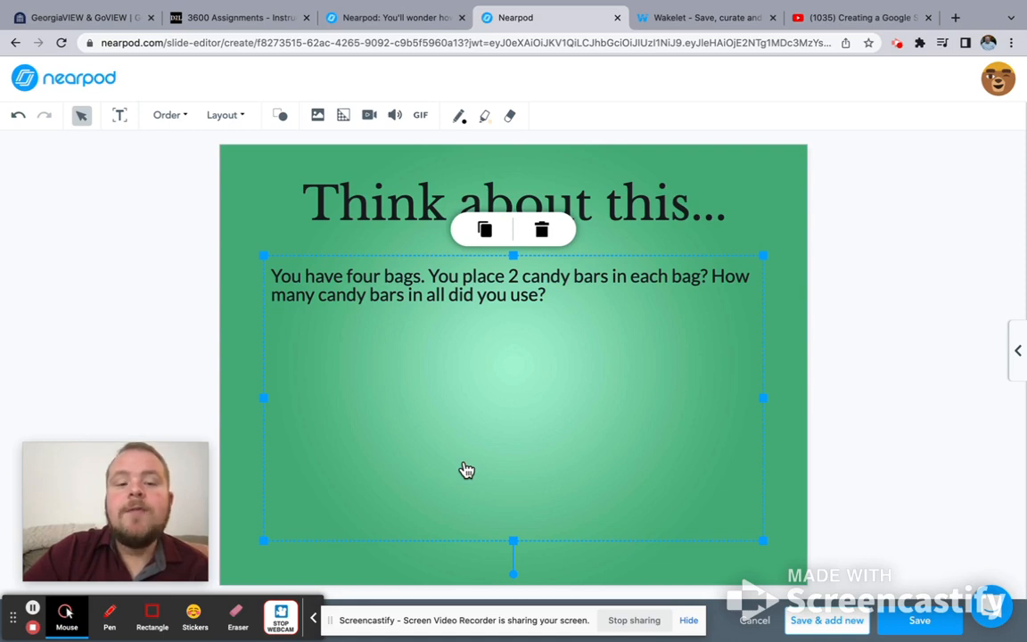
pyautogui.click(914, 627)
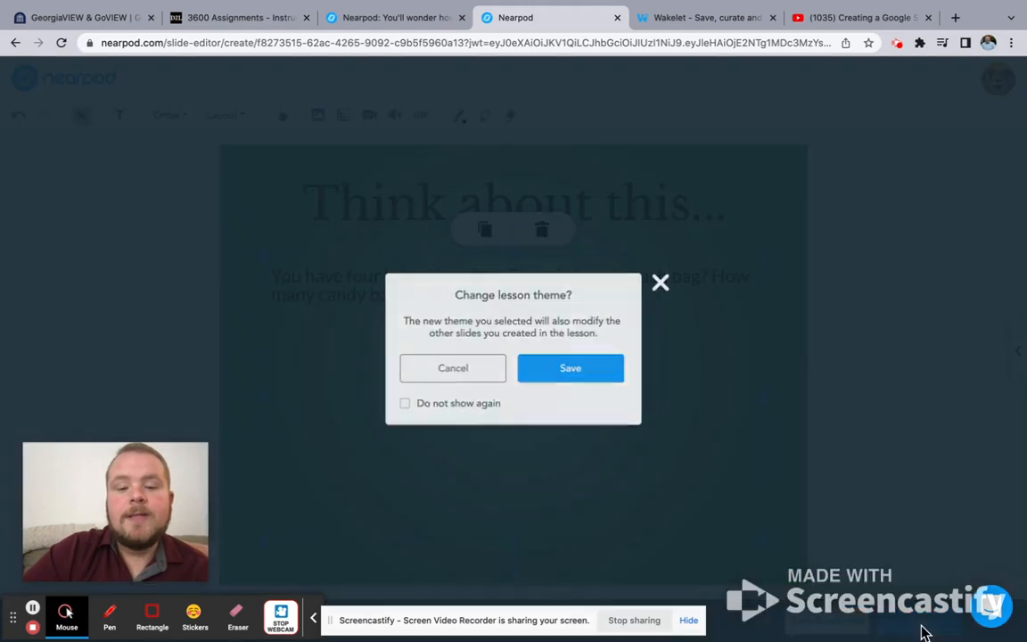
pyautogui.click(561, 376)
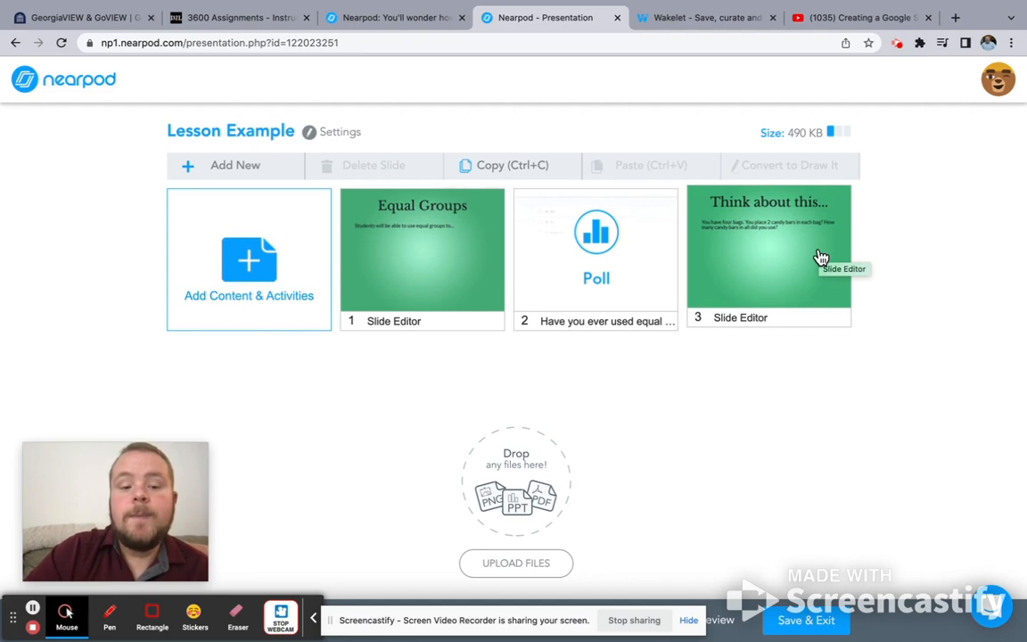
# - Add a Draw It activity to the lesson after the "Think about this..." slide
pyautogui.click(220, 255)
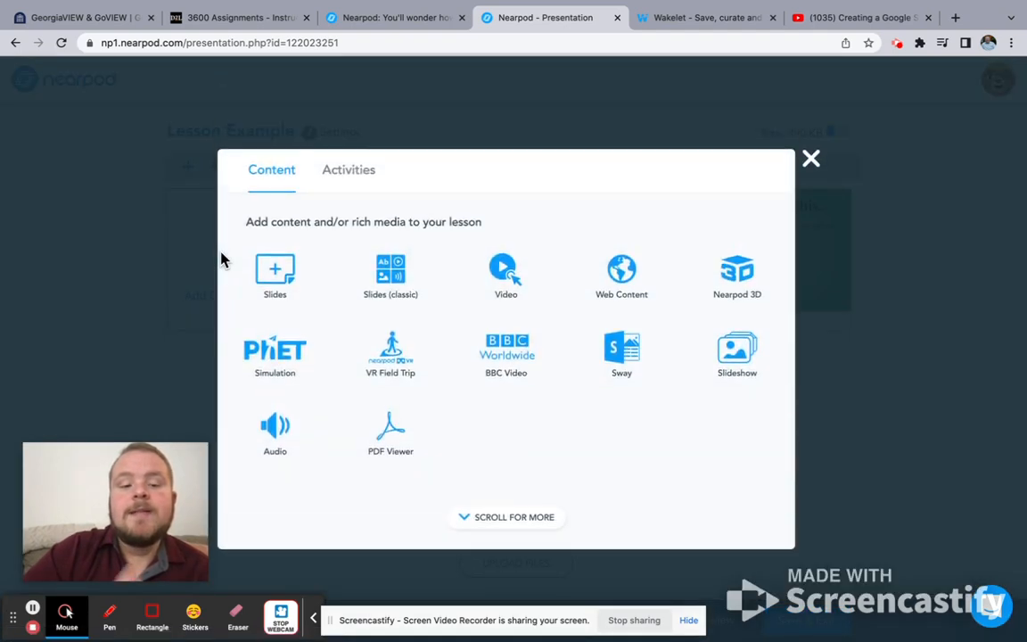
pyautogui.click(344, 177)
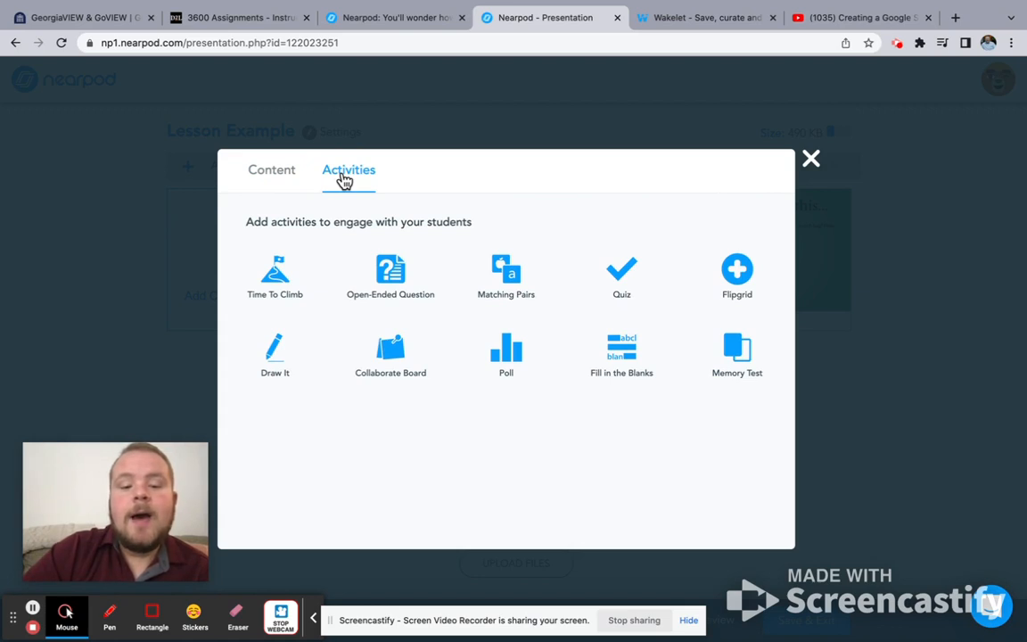
pyautogui.click(284, 361)
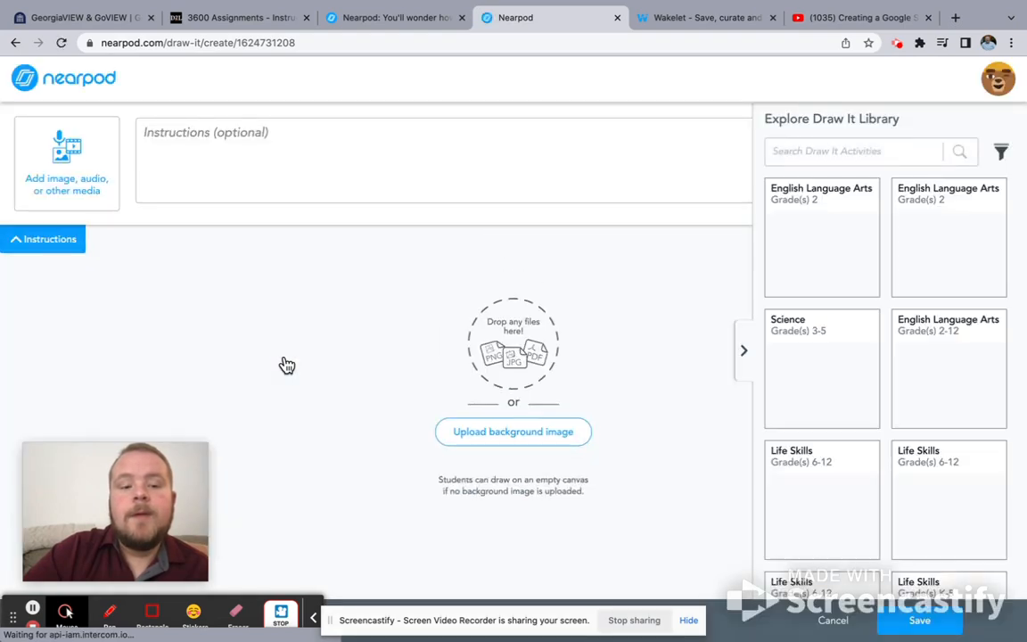
# - Enter the Draw It instructions "Draw an examples of equal groups for 2X3..." and save the activity
pyautogui.click(234, 146)
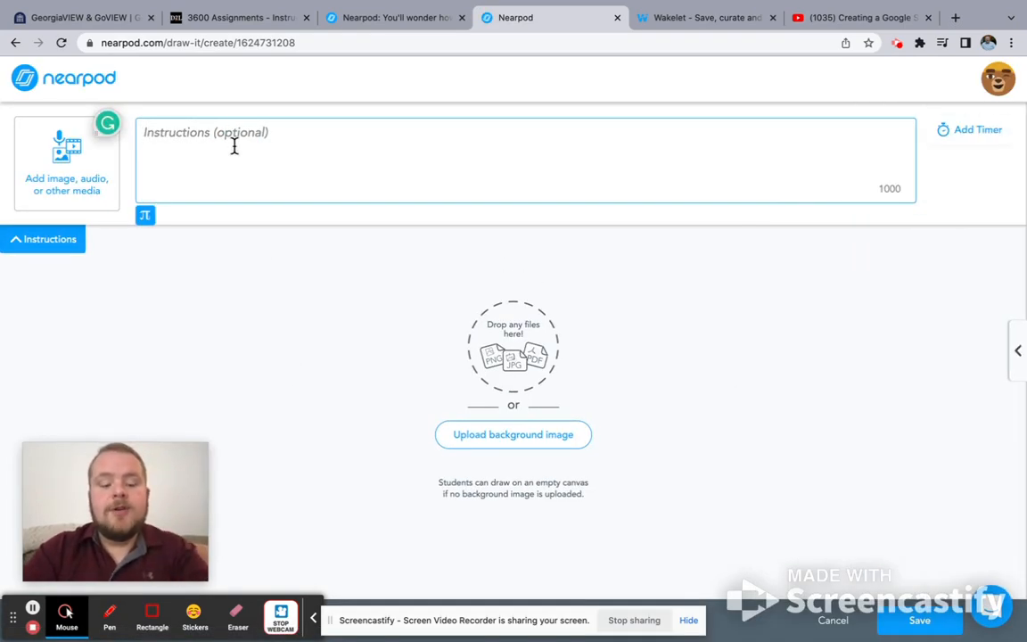
pyautogui.write('Dea')
pyautogui.press('BackSpace')
pyautogui.press('BackSpace')
pyautogui.write('r')
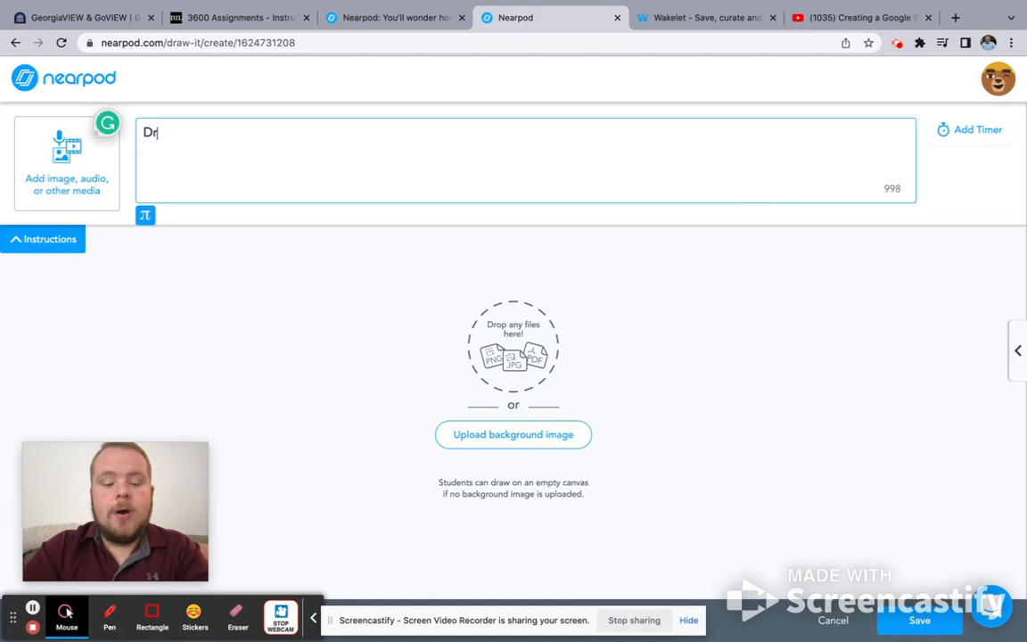
pyautogui.write('aw an examples of queal')
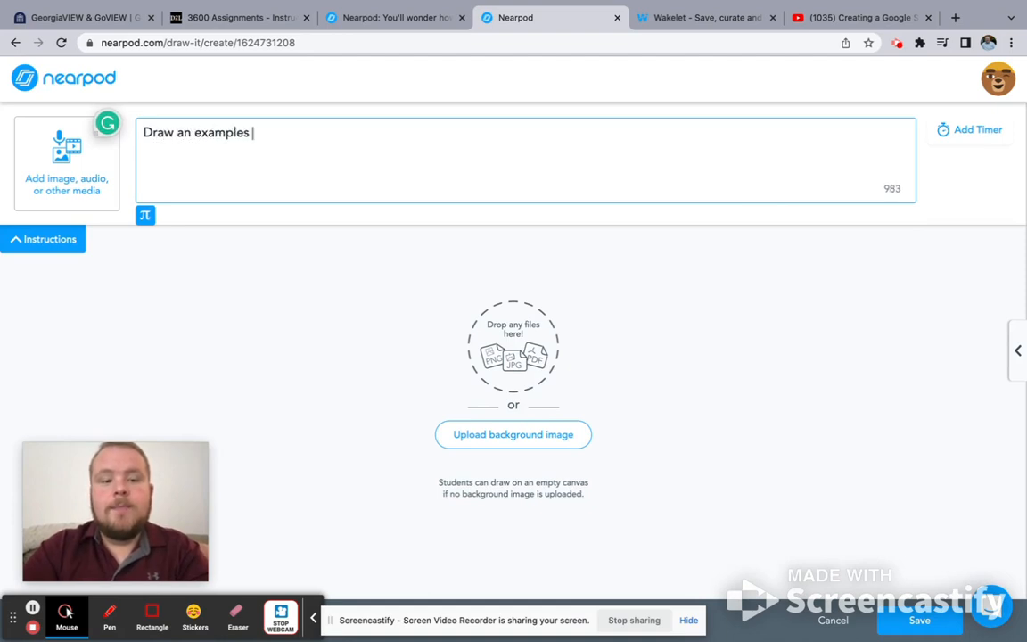
pyautogui.press('BackSpace')
pyautogui.press('BackSpace')
pyautogui.press('BackSpace')
pyautogui.press('BackSpace')
pyautogui.press('BackSpace')
pyautogui.press('BackSpace')
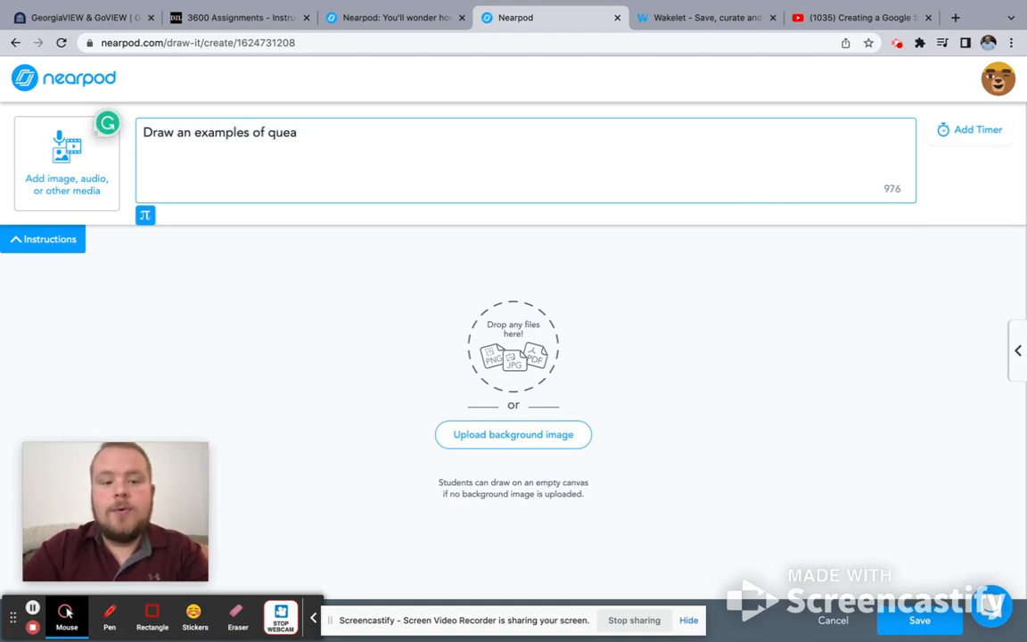
pyautogui.write('equal ')
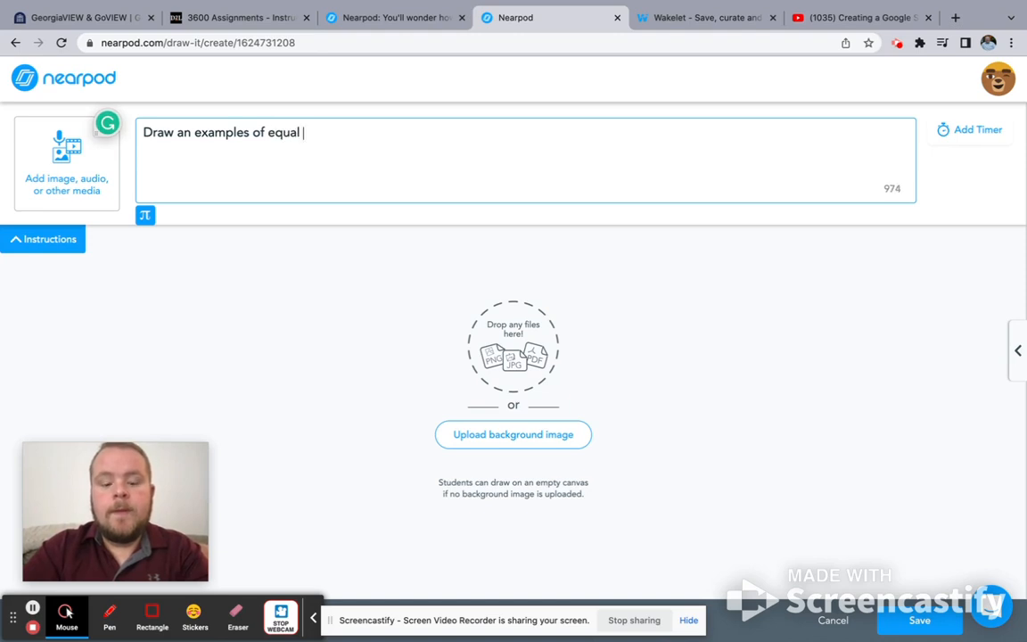
pyautogui.write('groups for 2X')
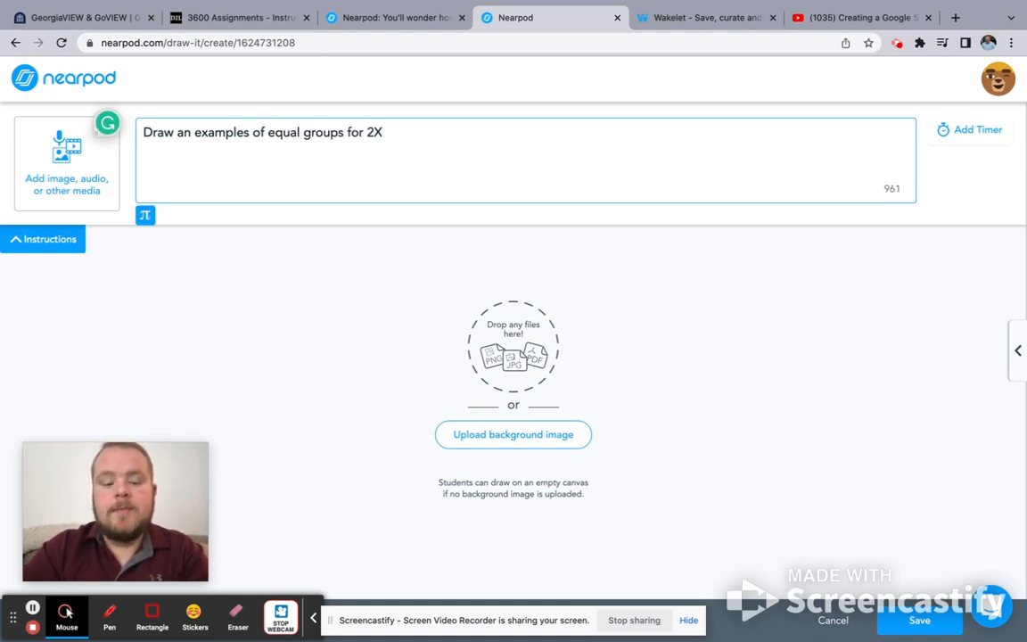
pyautogui.write('3...')
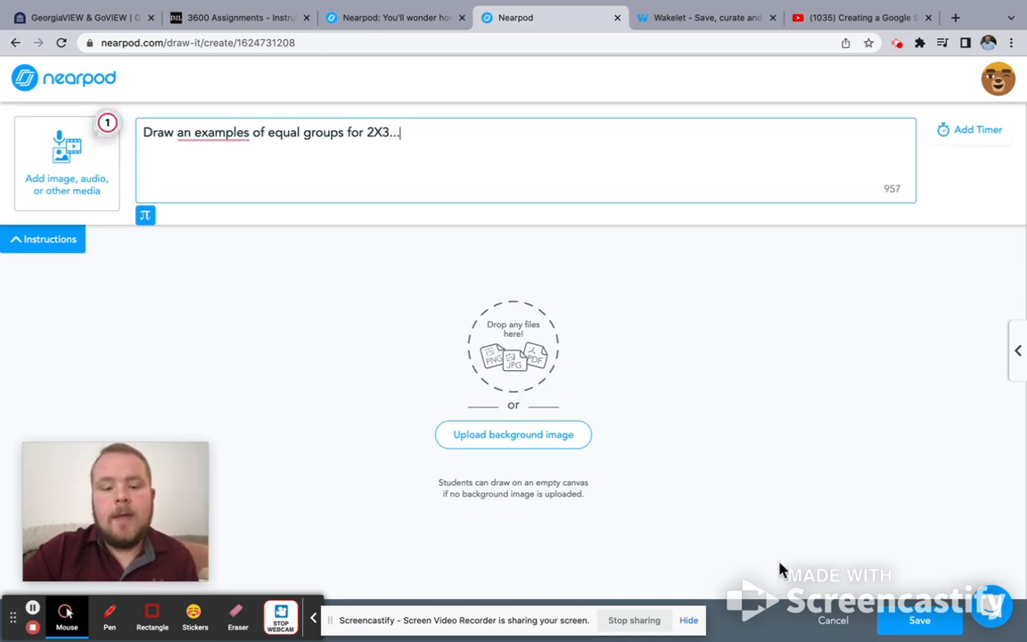
pyautogui.click(919, 621)
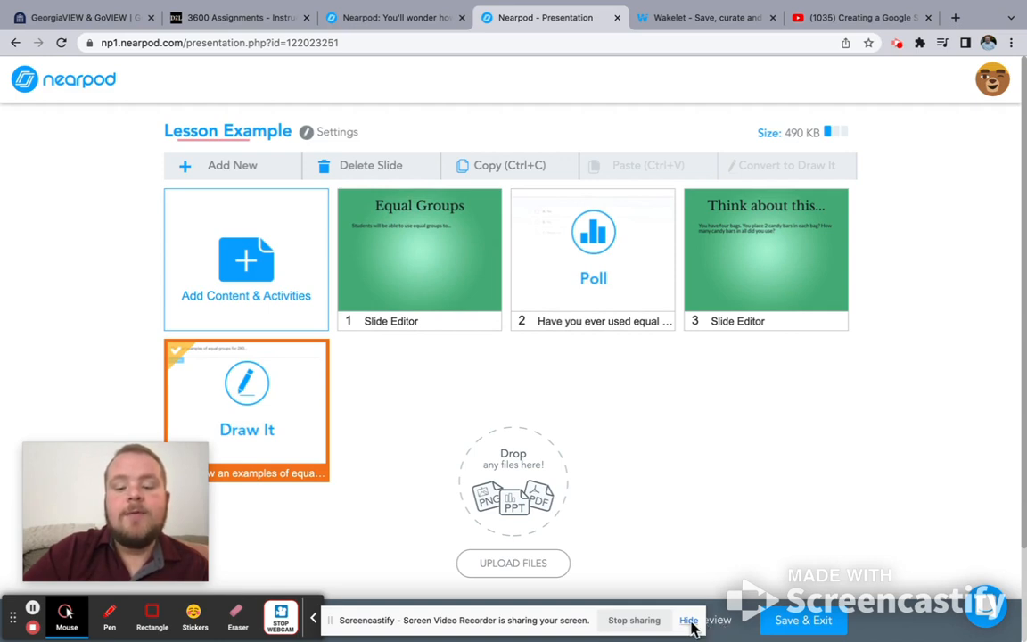
# - Hide the screen-sharing notice, open the student preview of the lesson, and go back from the Draw It activity to the first slide
pyautogui.click(688, 620)
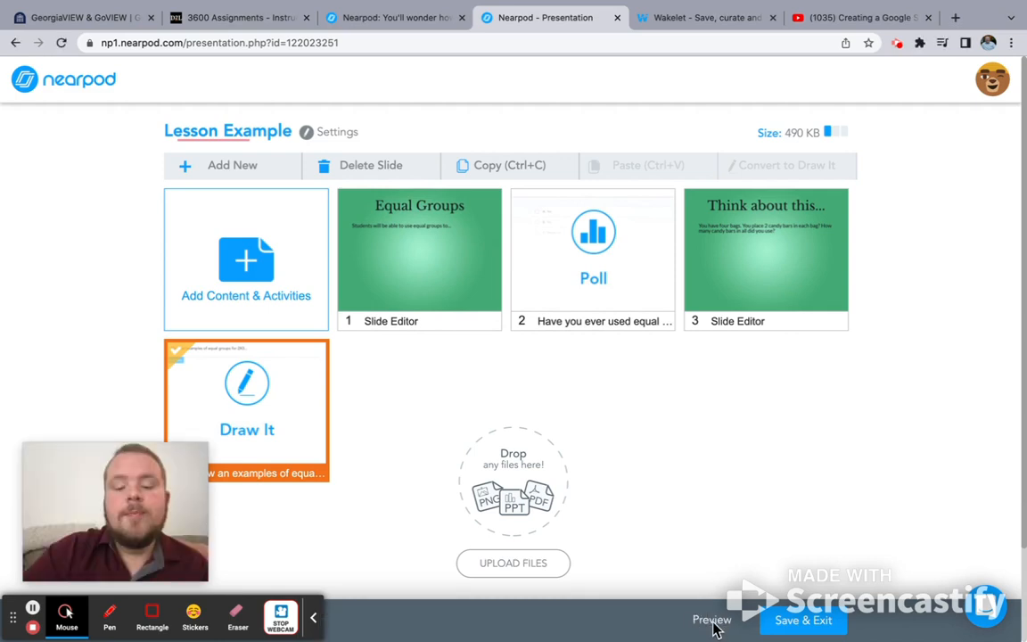
pyautogui.click(712, 621)
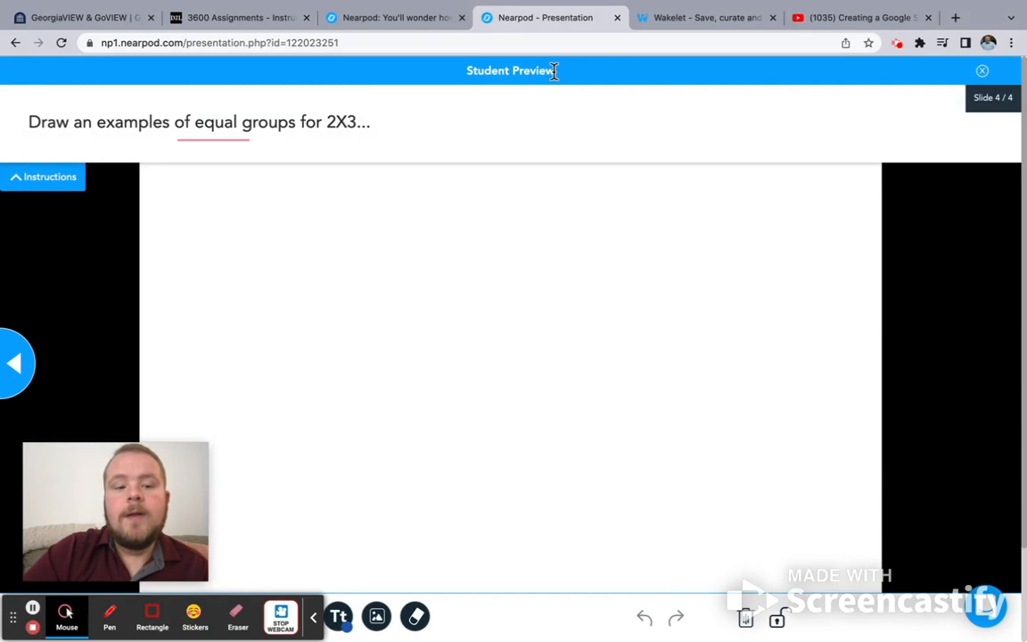
pyautogui.click(12, 365)
pyautogui.click(13, 365)
pyautogui.click(12, 366)
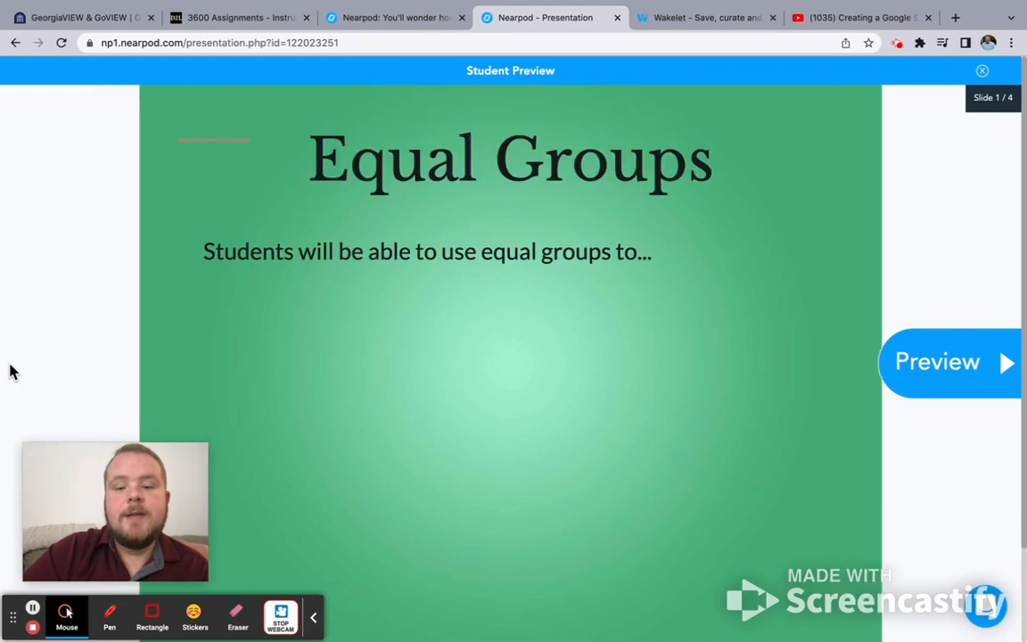
# - Advance through the student preview from the first slide to the Draw It activity, answering the equal groups poll with "Yes"
pyautogui.click(12, 372)
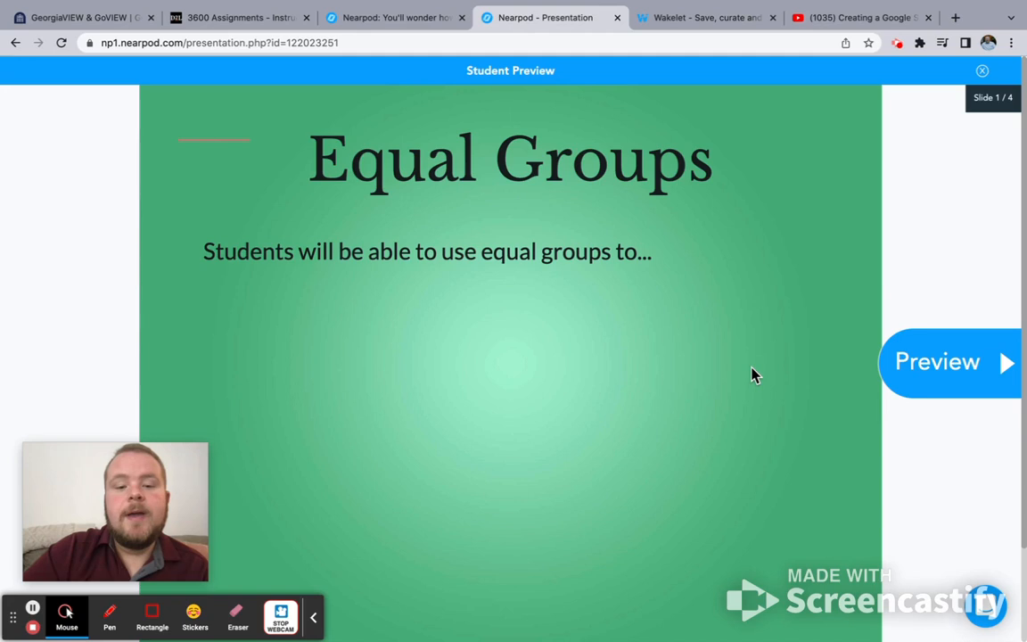
pyautogui.click(982, 373)
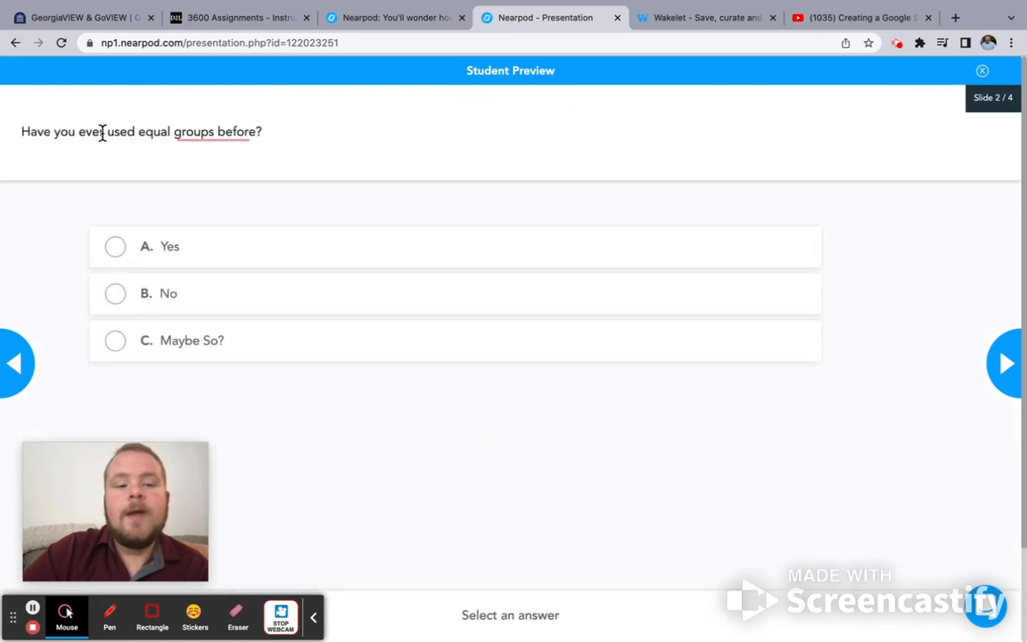
pyautogui.click(169, 258)
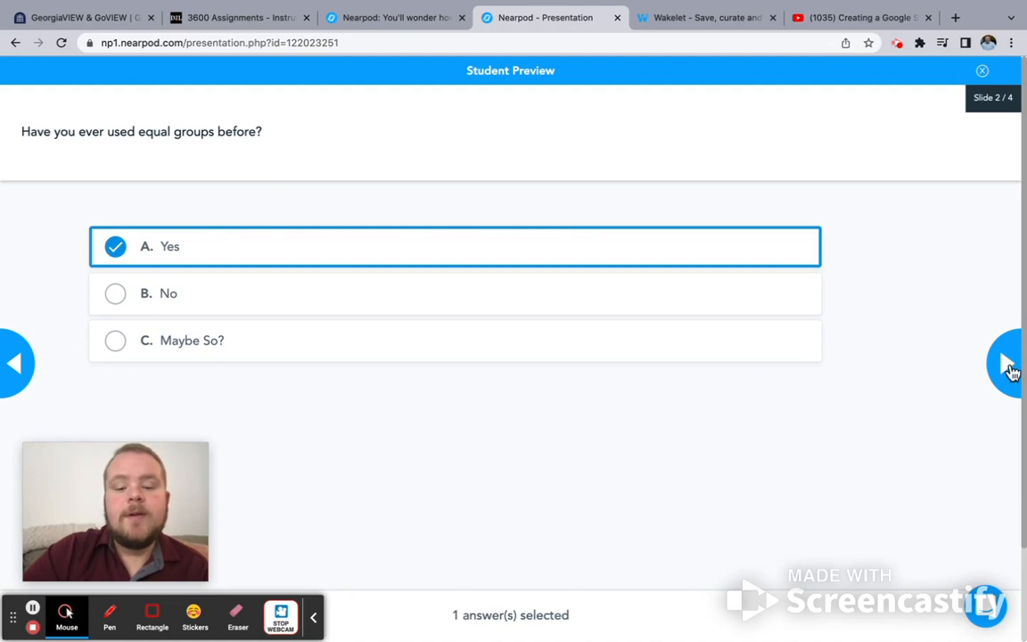
pyautogui.click(1007, 365)
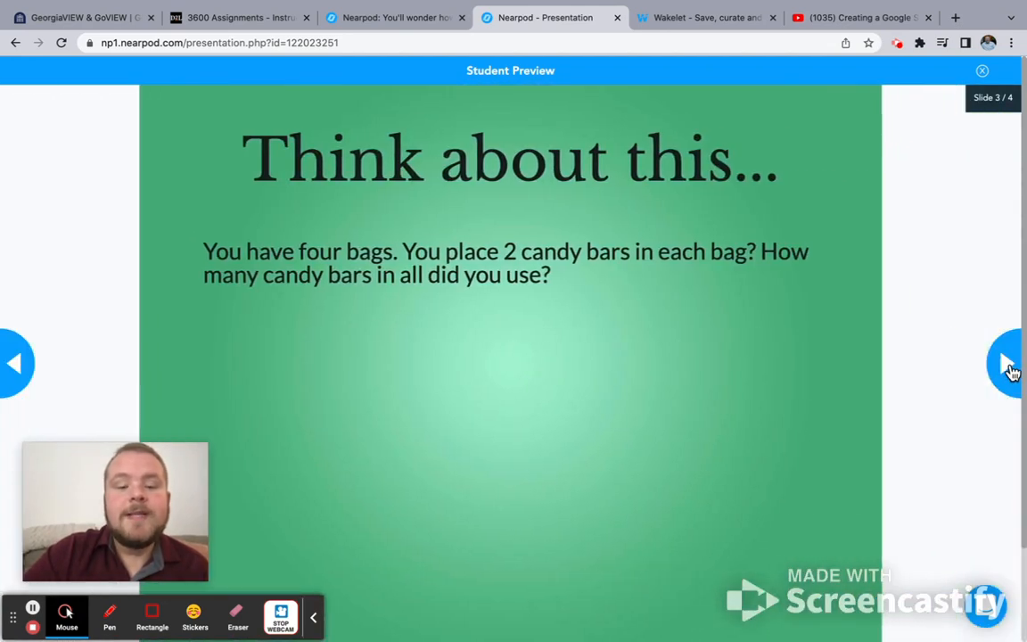
pyautogui.click(1008, 367)
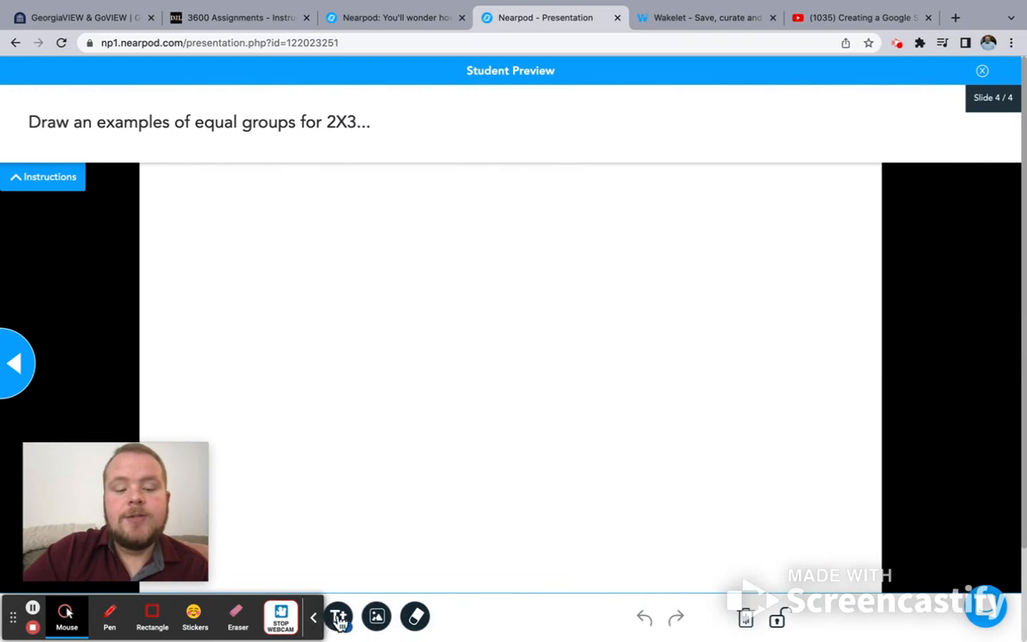
# - Draw two circles side by side on the Draw It canvas and place three dots in each to model 2X3
pyautogui.moveTo(337, 296)
pyautogui.mouseDown()
pyautogui.moveTo(330, 291)
pyautogui.moveTo(389, 328)
pyautogui.moveTo(388, 302)
pyautogui.moveTo(339, 288)
pyautogui.mouseUp()
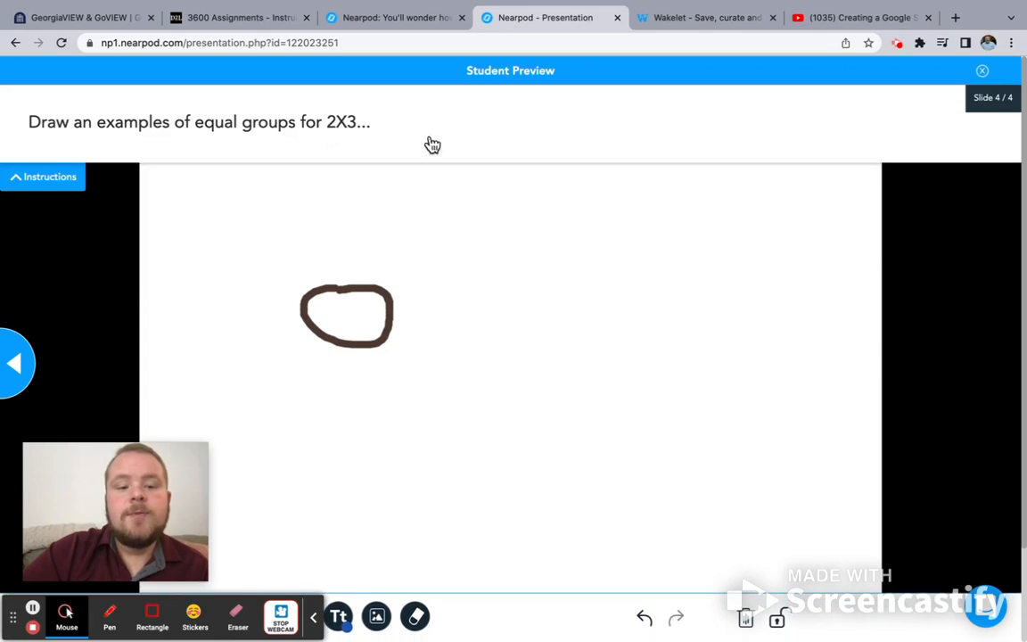
pyautogui.moveTo(514, 287)
pyautogui.mouseDown()
pyautogui.moveTo(496, 333)
pyautogui.moveTo(566, 314)
pyautogui.moveTo(513, 286)
pyautogui.mouseUp()
pyautogui.click(343, 314)
pyautogui.click(354, 311)
pyautogui.click(361, 322)
pyautogui.click(520, 316)
pyautogui.click(530, 310)
pyautogui.click(536, 317)
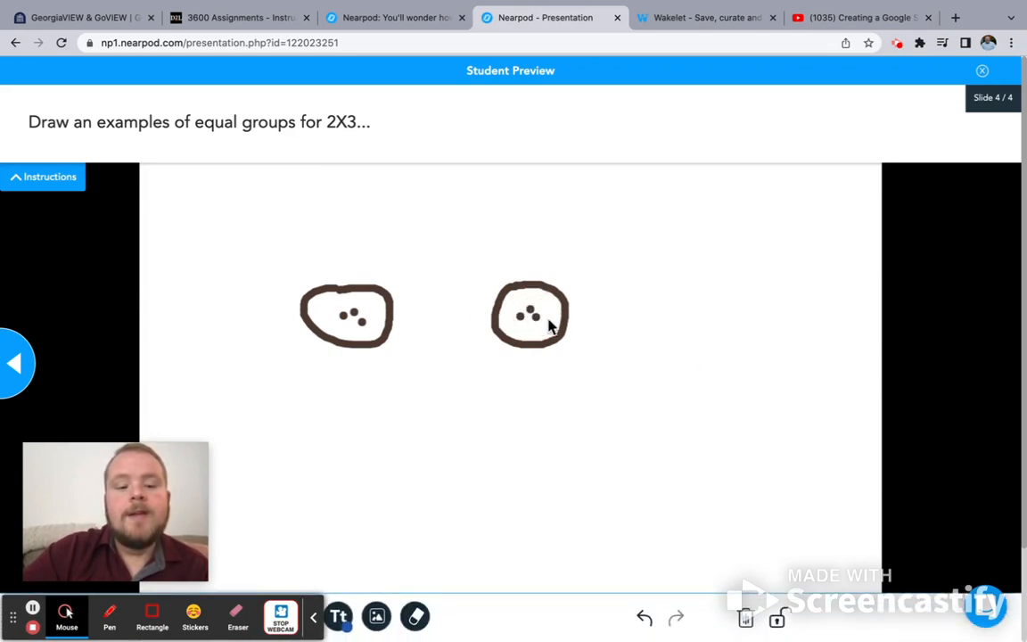